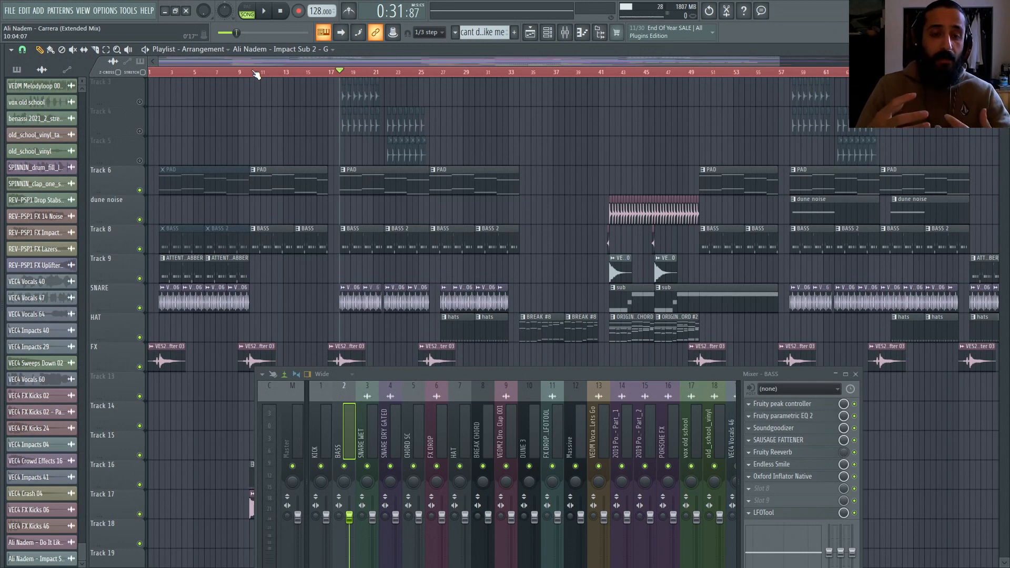
# Step: Select the section from bar 9 to bar 17 on the playlist timeline as the loop region
pyautogui.moveTo(256, 74); pyautogui.dragTo(330, 77)
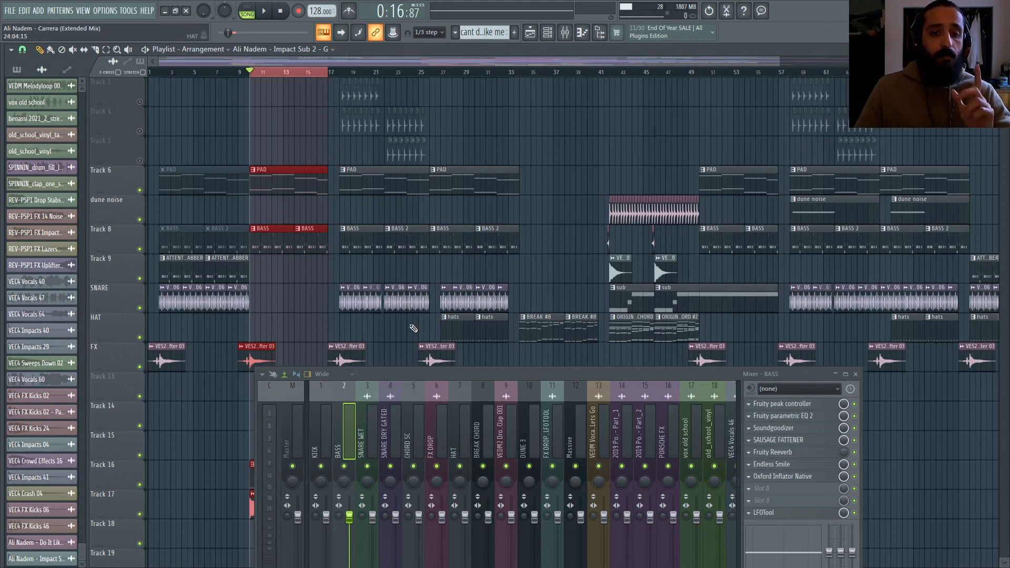
pyautogui.scroll(-2, 373, 238)
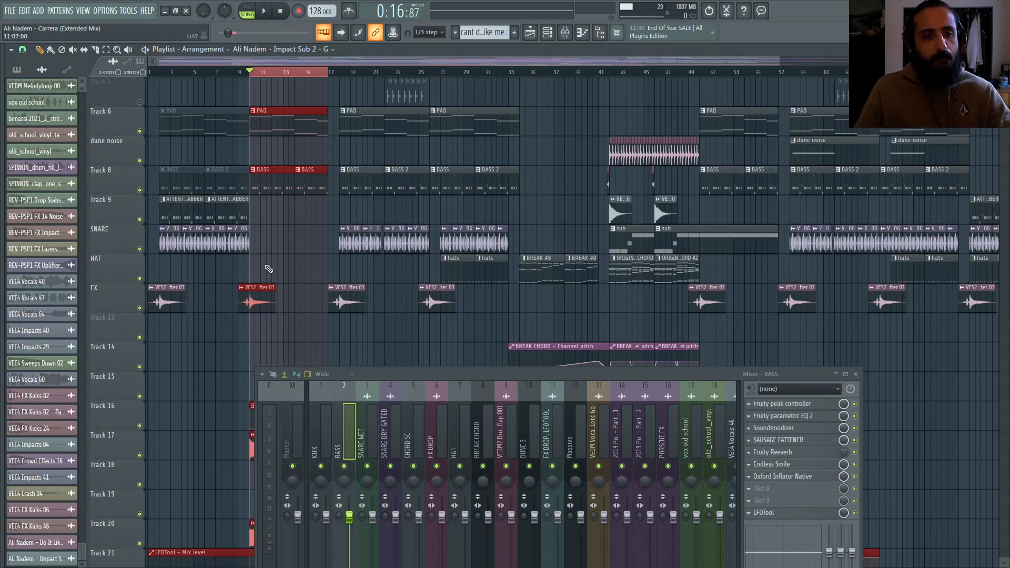
pyautogui.scroll(2, 247, 264)
pyautogui.scroll(-5, 246, 265)
pyautogui.scroll(2, 249, 259)
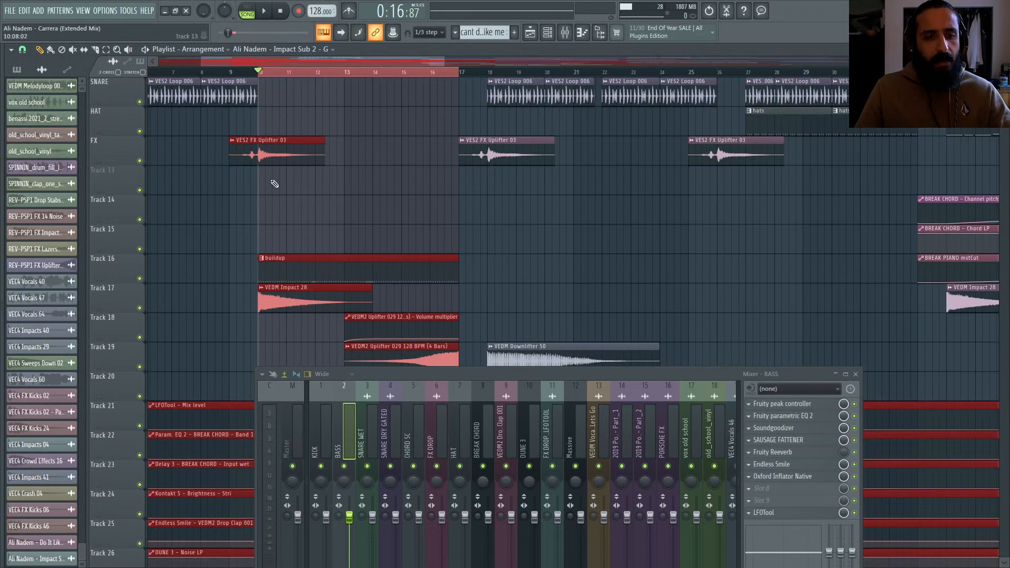
pyautogui.scroll(9, 275, 183)
pyautogui.scroll(-1, 303, 161)
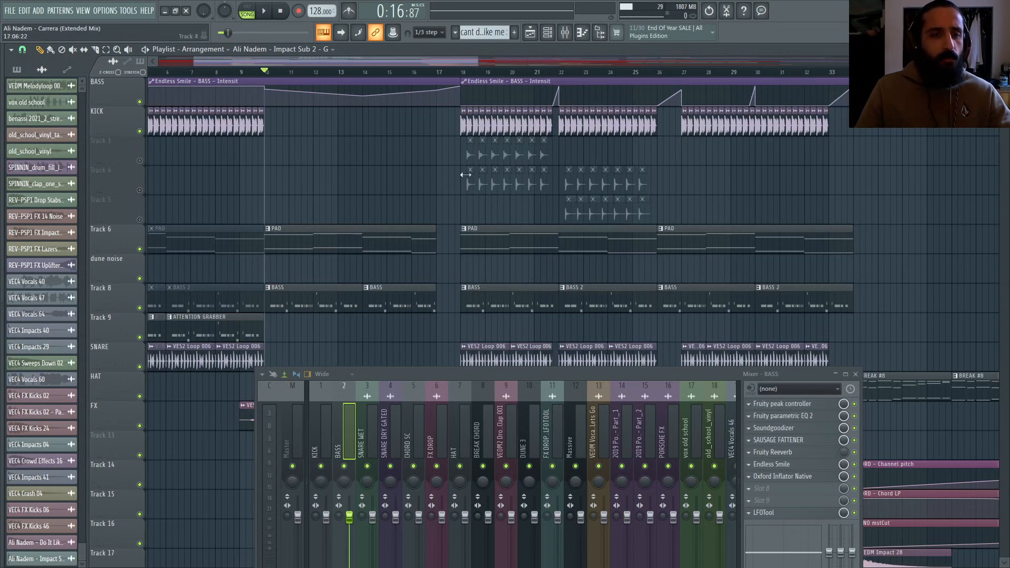
# Step: Play back the selected buildup section while moving the mixer window out of the way
pyautogui.press('space')
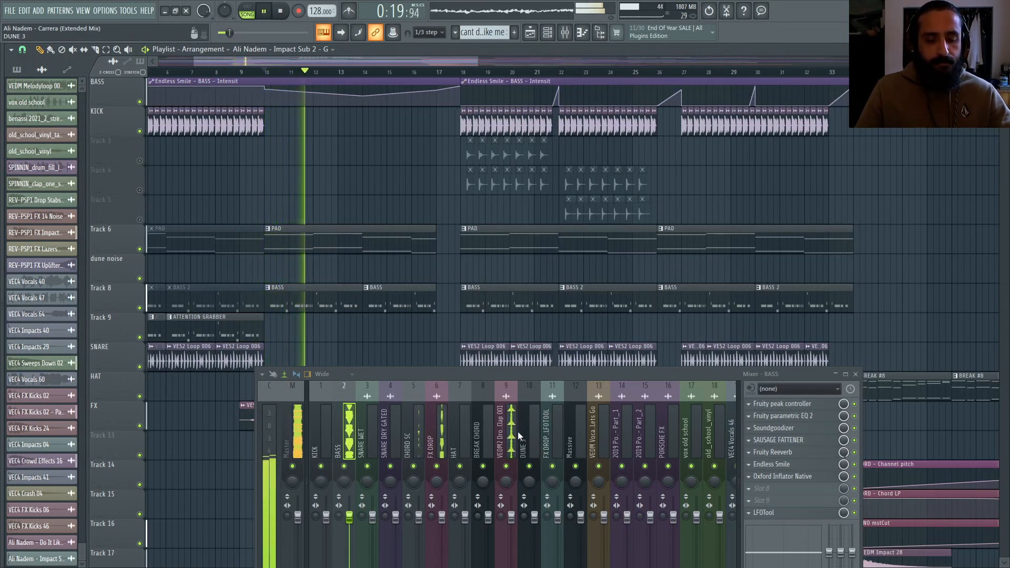
pyautogui.moveTo(505, 373); pyautogui.dragTo(877, 270)
pyautogui.scroll(-5, 482, 327)
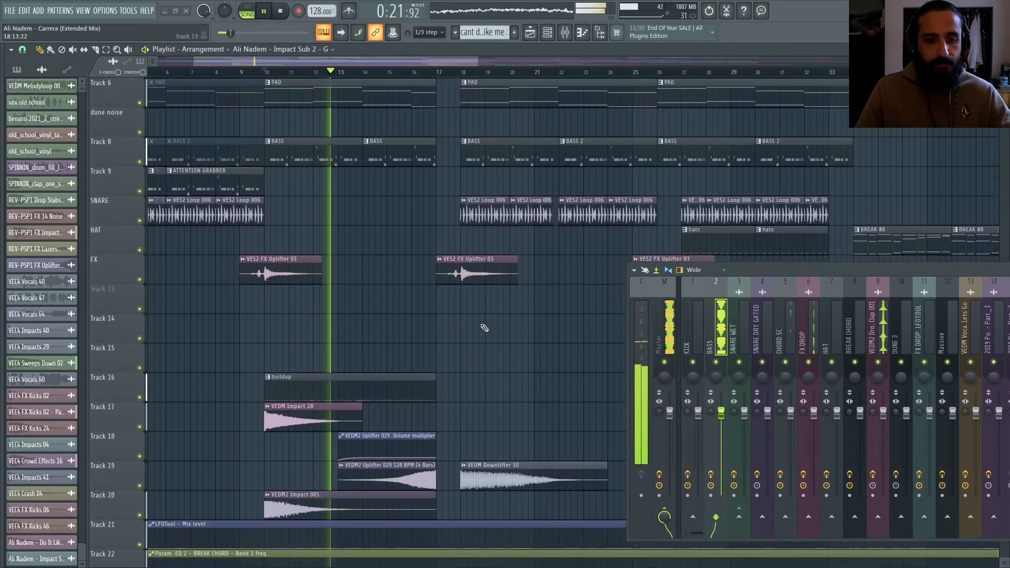
pyautogui.scroll(5, 485, 327)
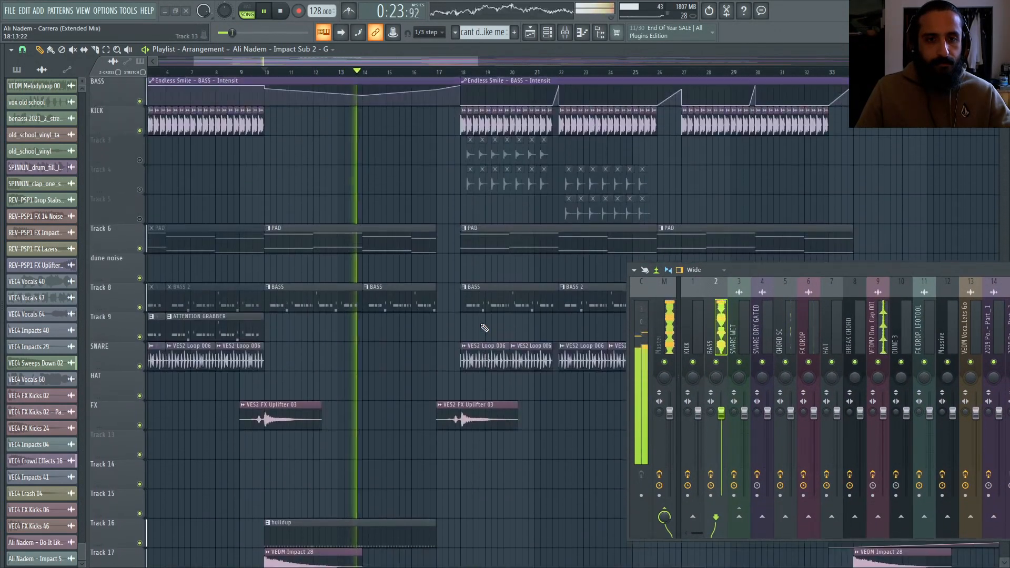
pyautogui.moveTo(759, 271); pyautogui.dragTo(386, 328)
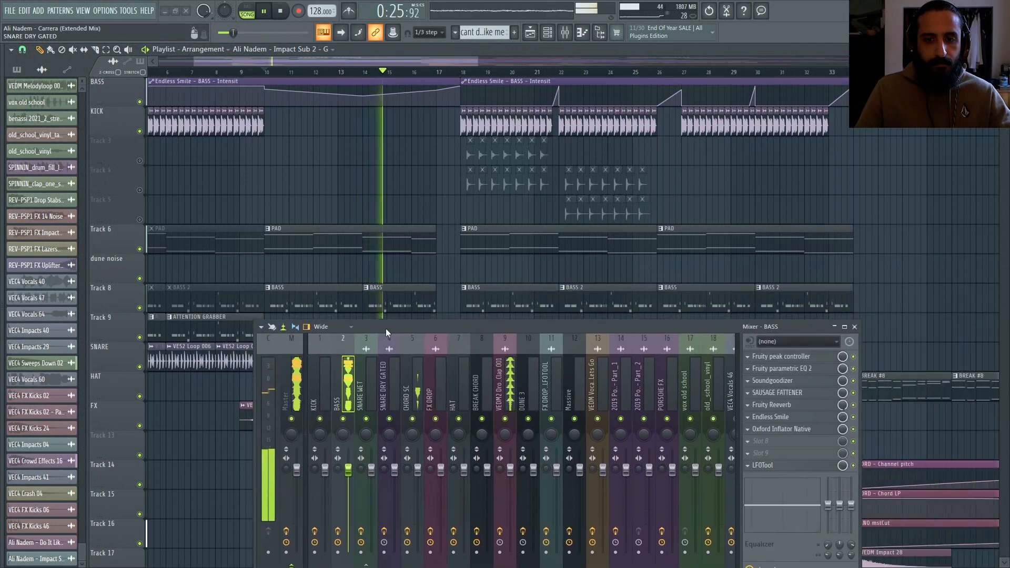
pyautogui.moveTo(519, 333); pyautogui.dragTo(760, 402)
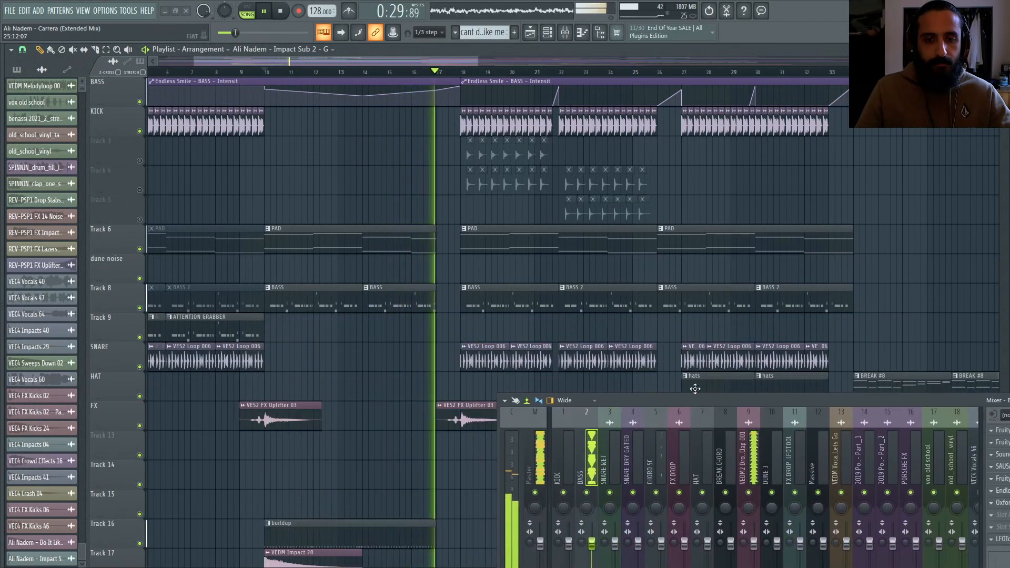
pyautogui.scroll(-4, 412, 287)
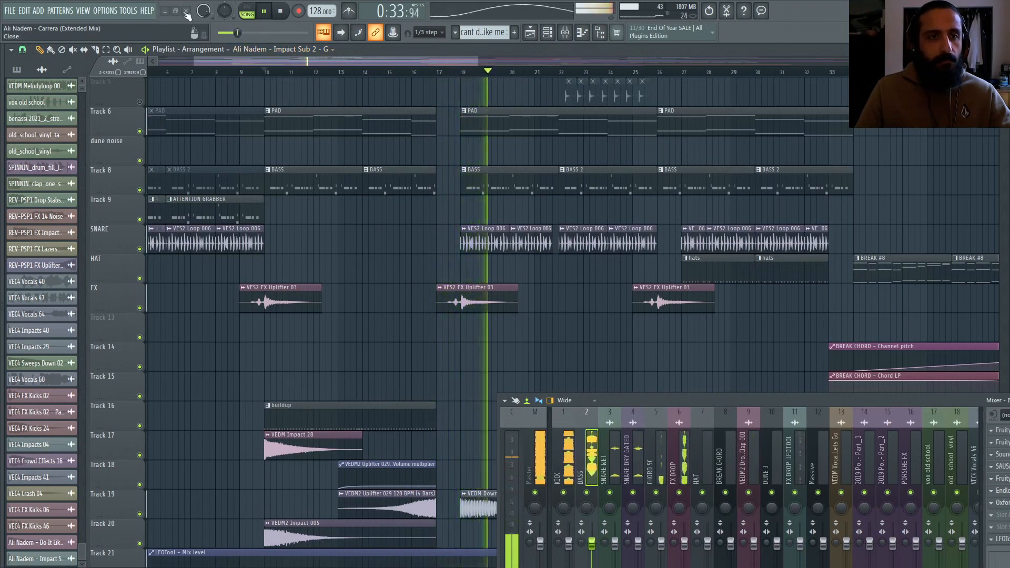
pyautogui.press('space')
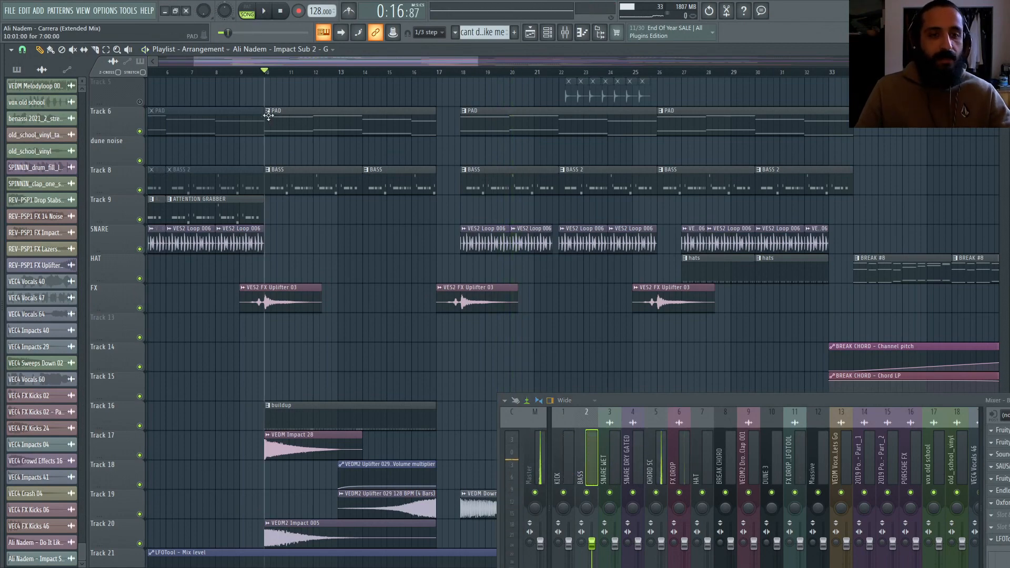
# Step: Open the buildup pattern on Track 16 in the piano roll
pyautogui.scroll(4, 243, 204)
pyautogui.scroll(3, 266, 207)
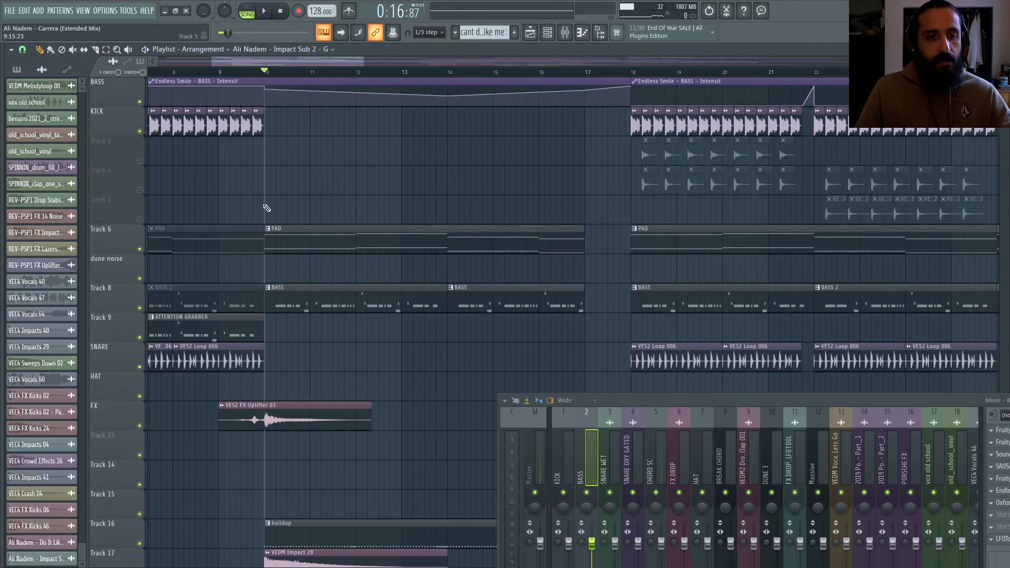
pyautogui.scroll(-11, 266, 208)
pyautogui.scroll(-2, 270, 207)
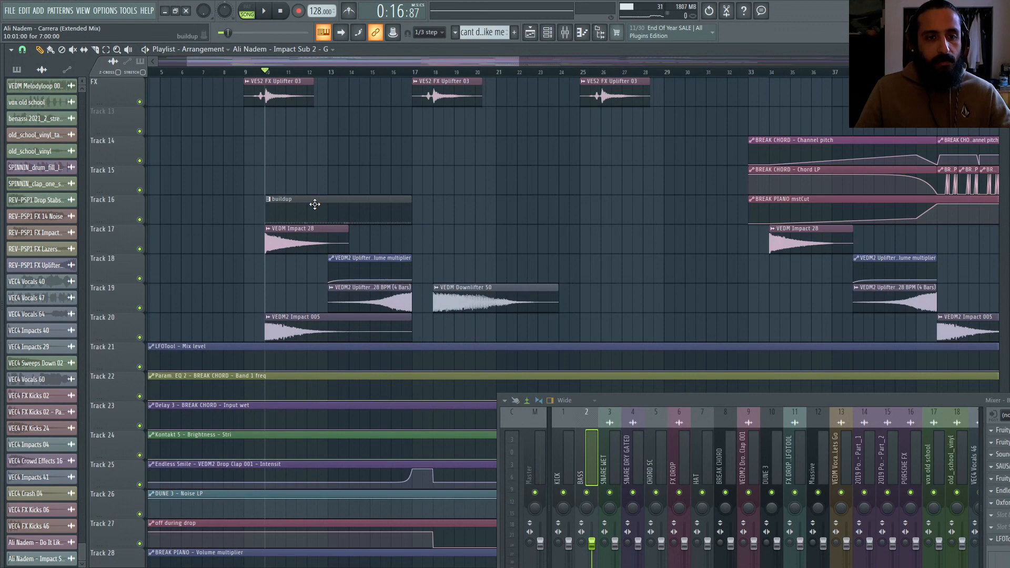
pyautogui.doubleClick(315, 204)
pyautogui.moveTo(654, 400); pyautogui.dragTo(938, 377)
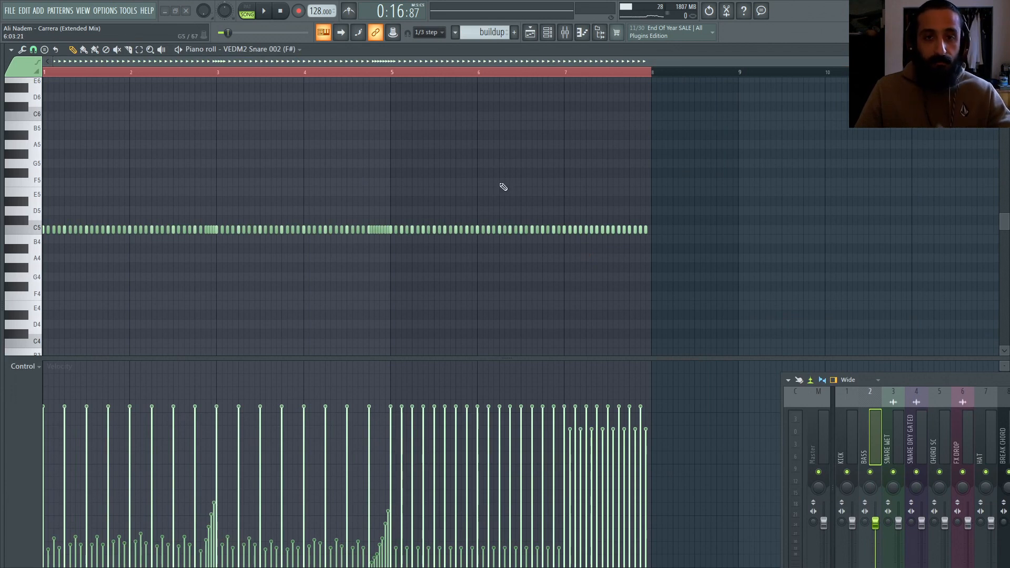
# Step: Open the VEDM2 Snare 002 channel settings from the channel rack and inspect its miscellaneous and sample tabs
pyautogui.click(548, 32)
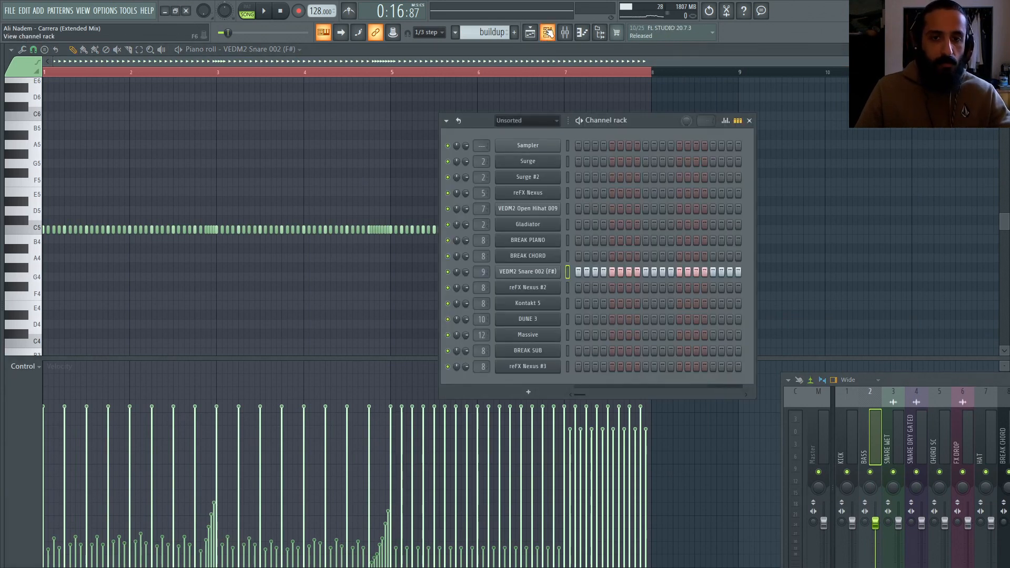
pyautogui.click(530, 273)
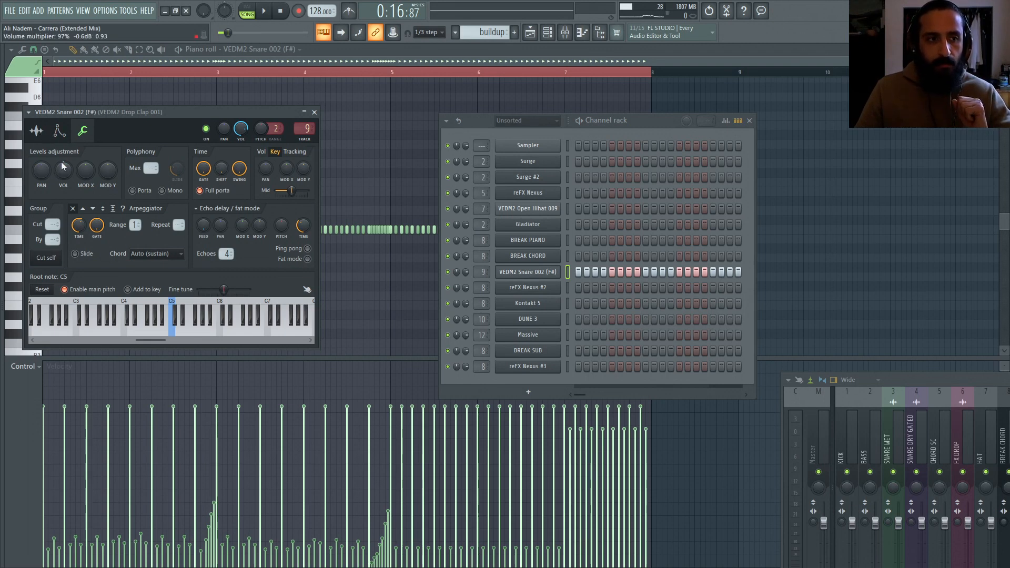
pyautogui.click(59, 132)
pyautogui.click(84, 132)
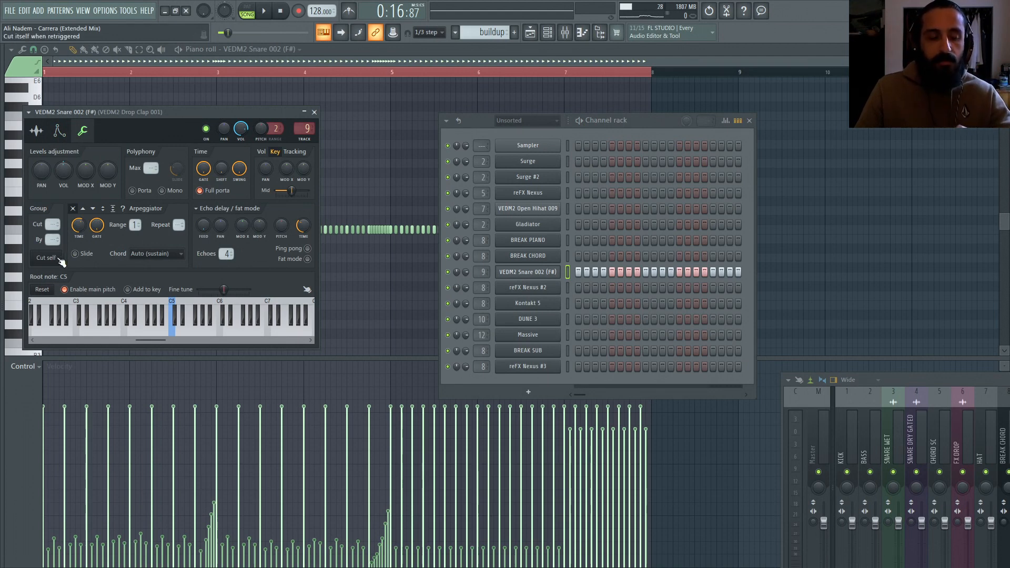
pyautogui.moveTo(148, 119); pyautogui.dragTo(210, 148)
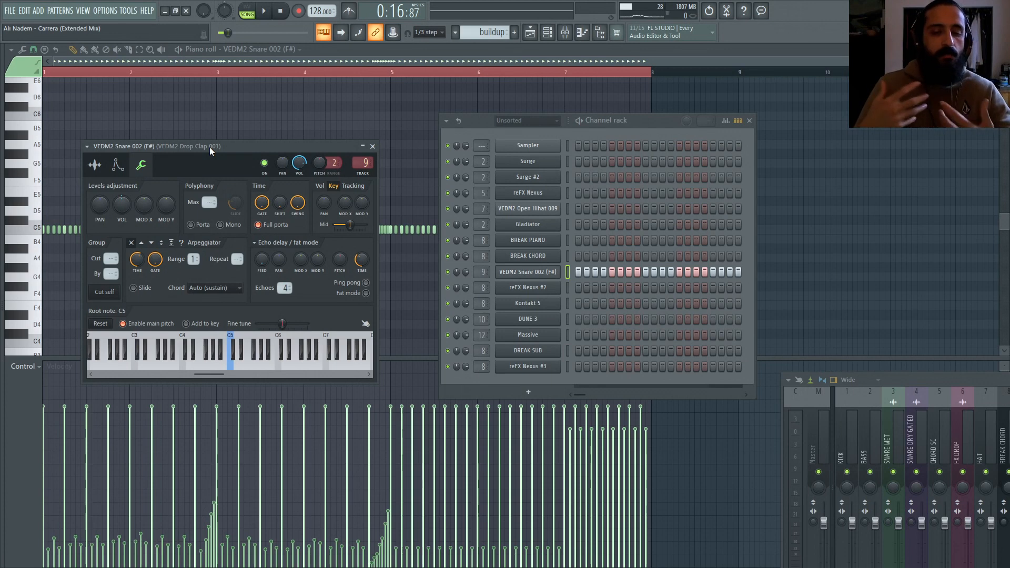
pyautogui.click(95, 165)
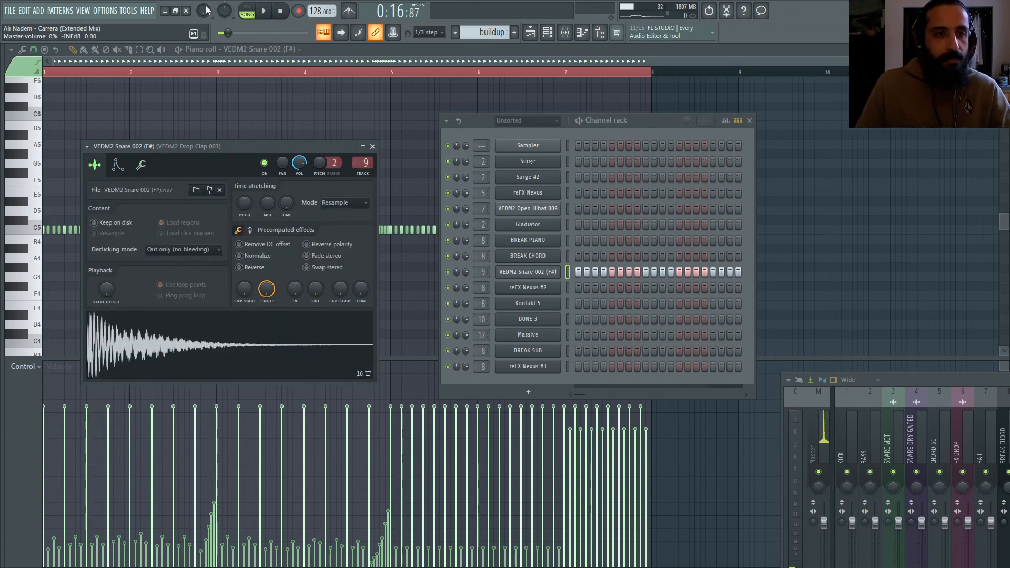
pyautogui.click(221, 335)
# Step: Open the Fruity parametric EQ 2 on the snare's mixer insert and close it again
pyautogui.moveTo(948, 381); pyautogui.dragTo(388, 237)
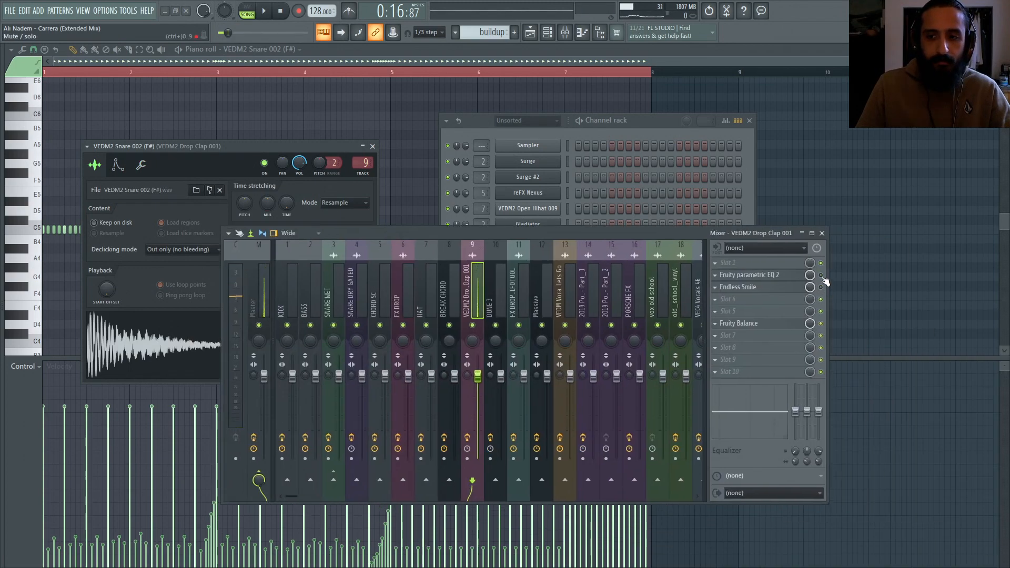
pyautogui.click(752, 274)
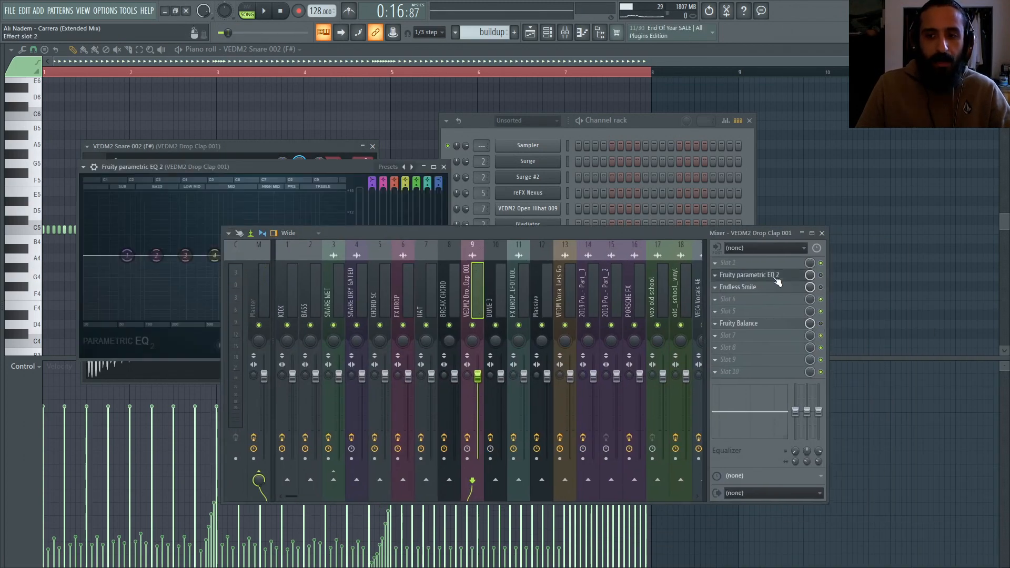
pyautogui.moveTo(469, 228)
pyautogui.mouseDown()
pyautogui.moveTo(444, 399)
pyautogui.moveTo(466, 292)
pyautogui.moveTo(539, 318)
pyautogui.moveTo(456, 220)
pyautogui.mouseUp()
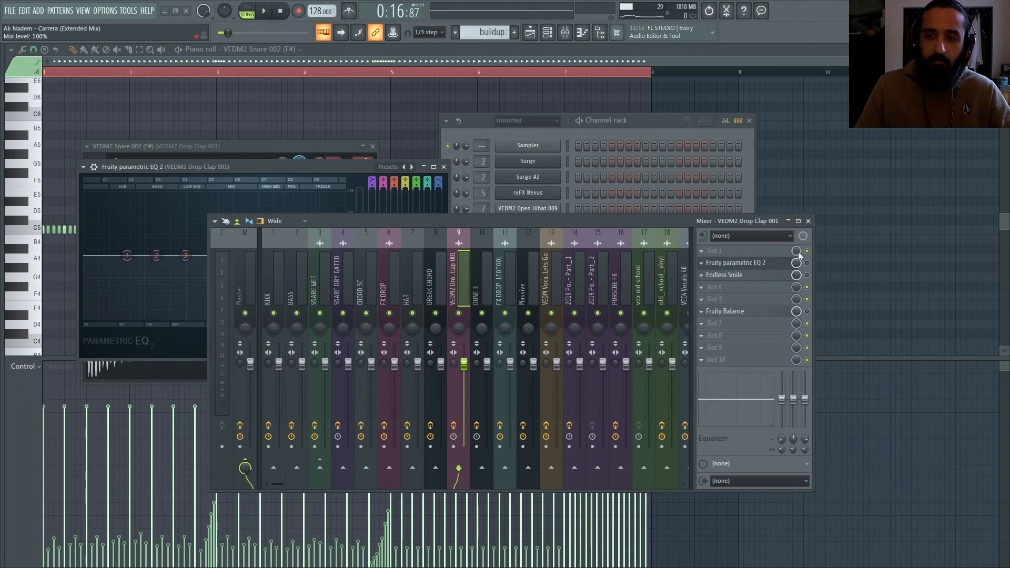
pyautogui.click(784, 263)
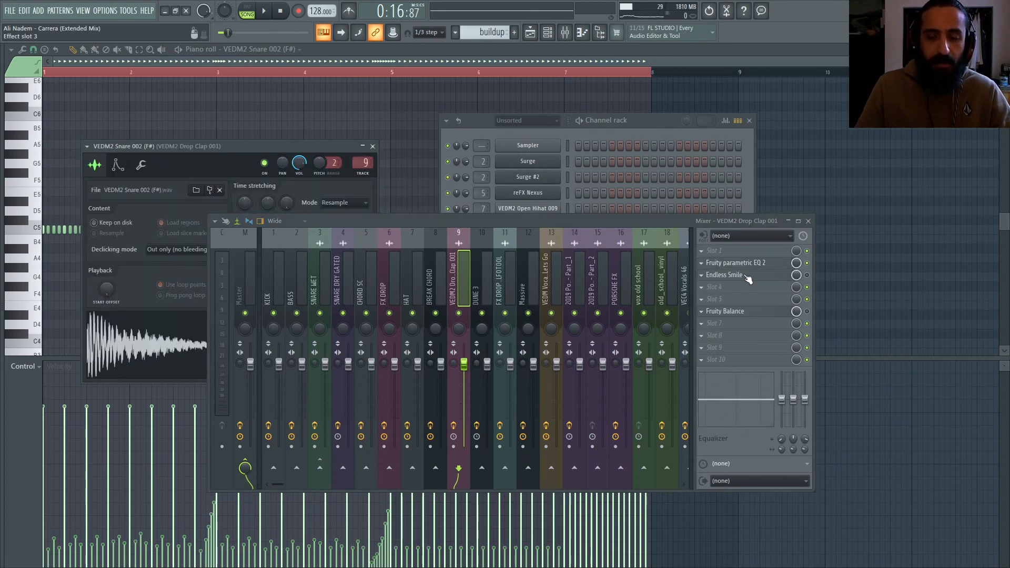
# Step: Toggle the precomputed effects panel in the snare's sample settings and switch it back
pyautogui.moveTo(460, 217); pyautogui.dragTo(647, 360)
pyautogui.click(251, 230)
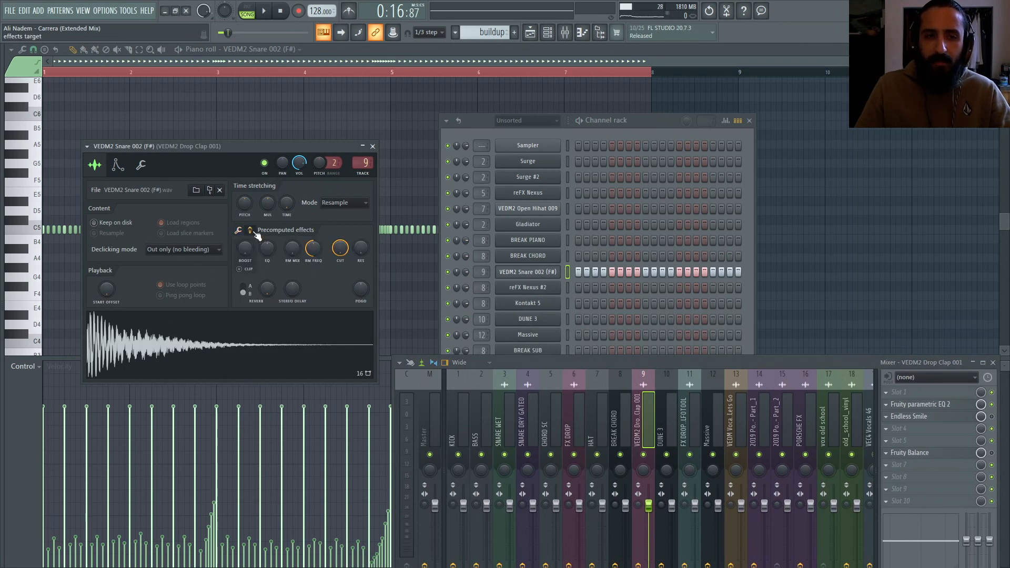
pyautogui.click(241, 230)
pyautogui.moveTo(548, 371); pyautogui.dragTo(300, 397)
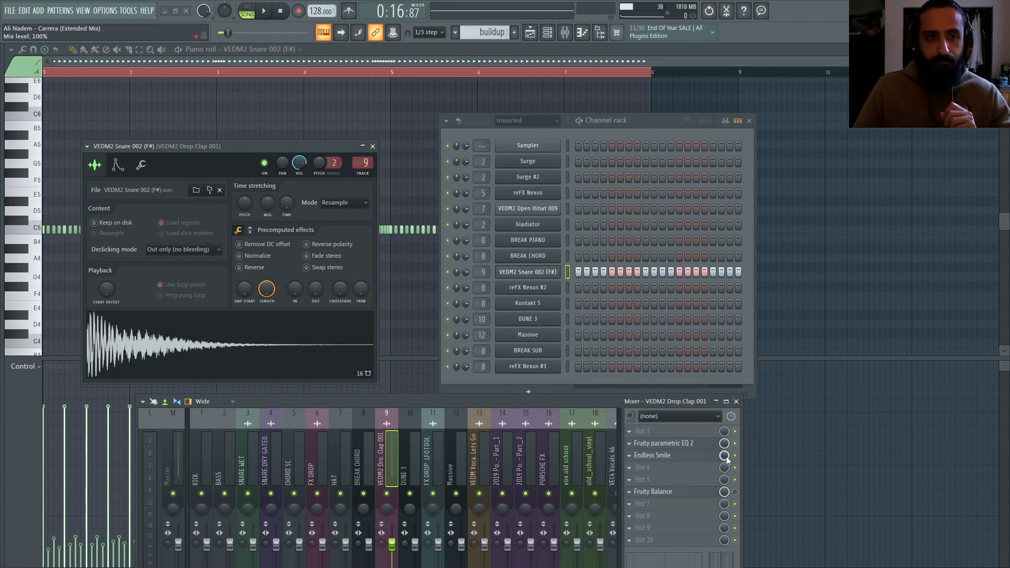
# Step: Open the Endless Smile plugin on the snare's mixer insert and reposition its window
pyautogui.click(692, 459)
pyautogui.moveTo(360, 159); pyautogui.dragTo(484, 98)
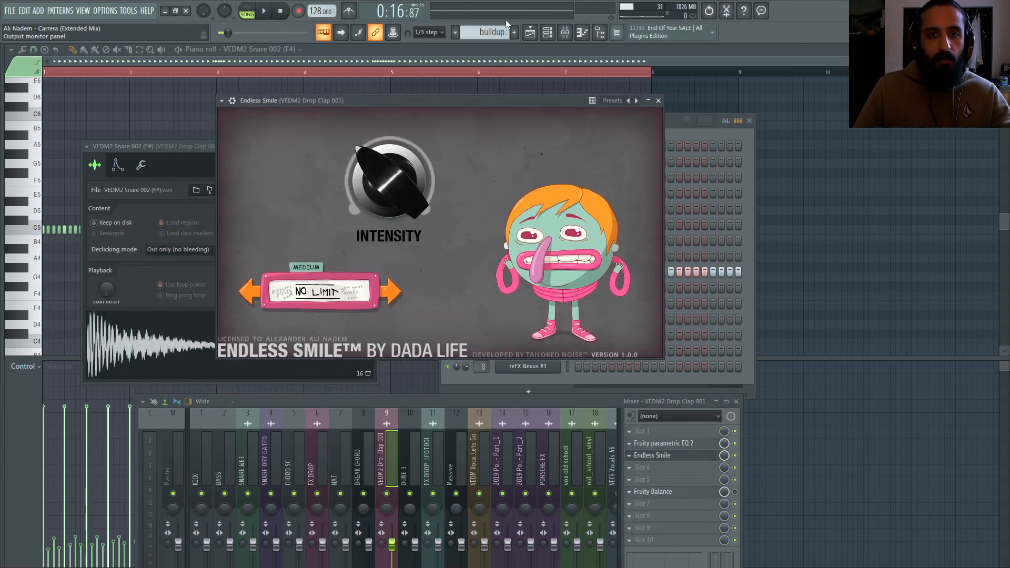
pyautogui.click(221, 100)
pyautogui.click(264, 318)
pyautogui.moveTo(409, 101); pyautogui.dragTo(645, 130)
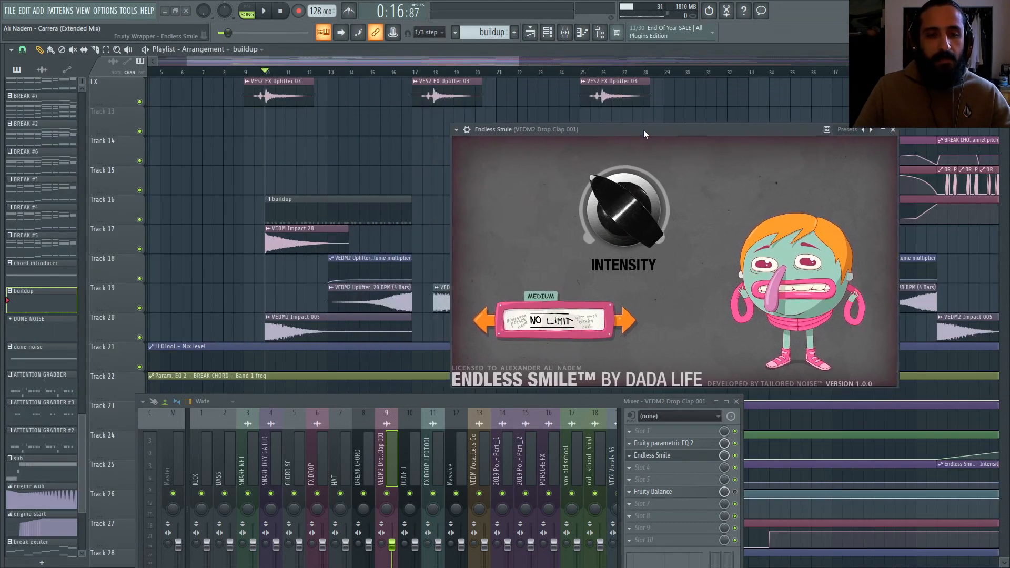
# Step: Place the playhead at bar 9 and cycle Endless Smile's length selector back to No Limit
pyautogui.click(255, 72)
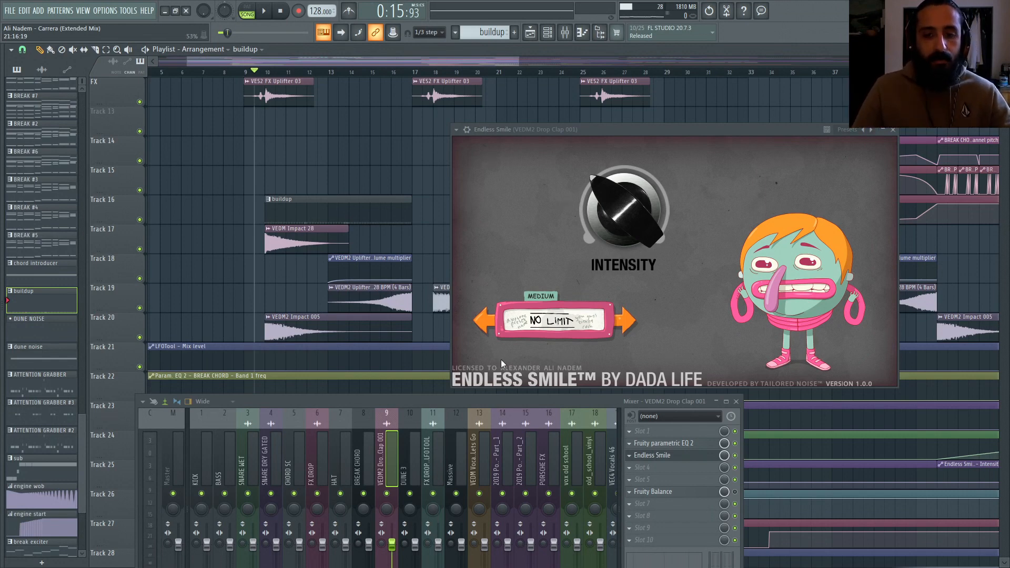
pyautogui.click(485, 319)
pyautogui.click(484, 319)
pyautogui.click(625, 320)
pyautogui.click(625, 320)
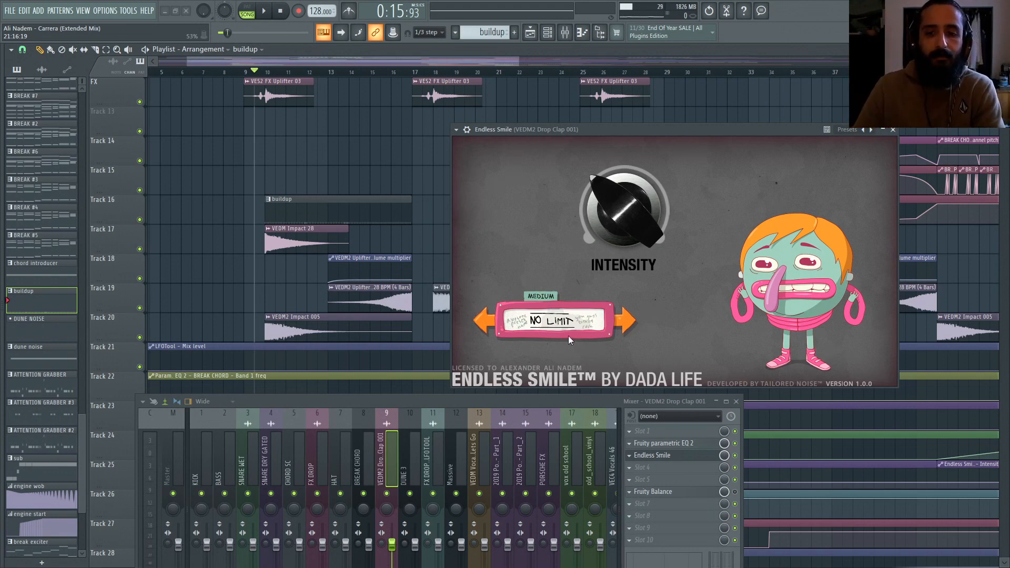
# Step: Play the buildup from bar 9 while watching the Endless Smile intensity knob
pyautogui.press('space')
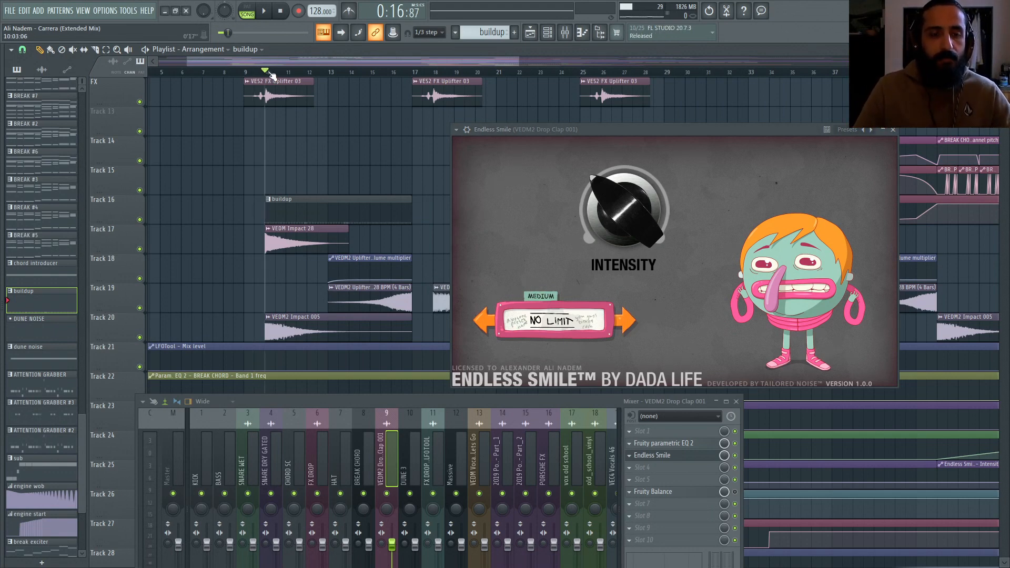
pyautogui.moveTo(551, 128); pyautogui.dragTo(538, 94)
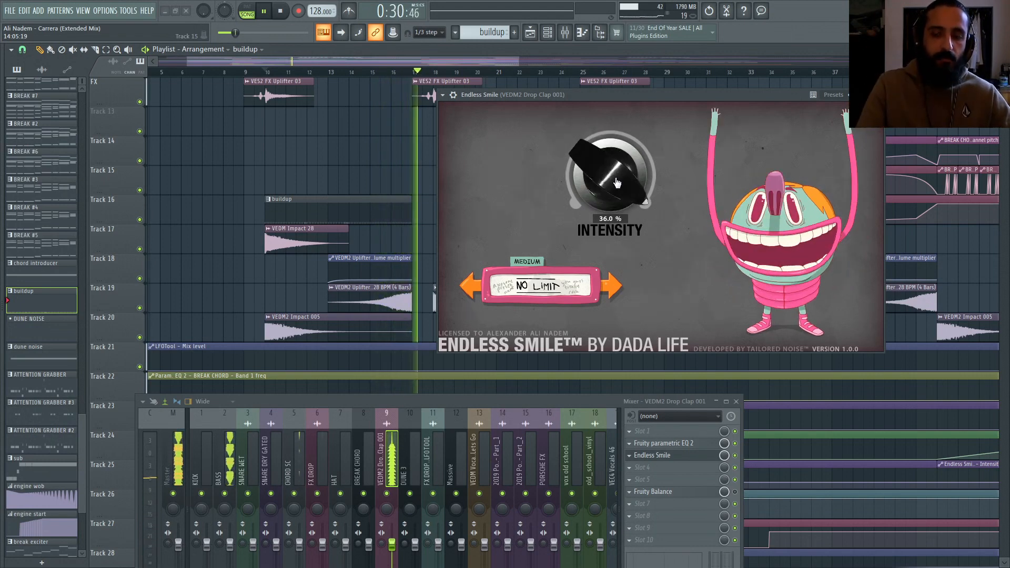
pyautogui.press('space')
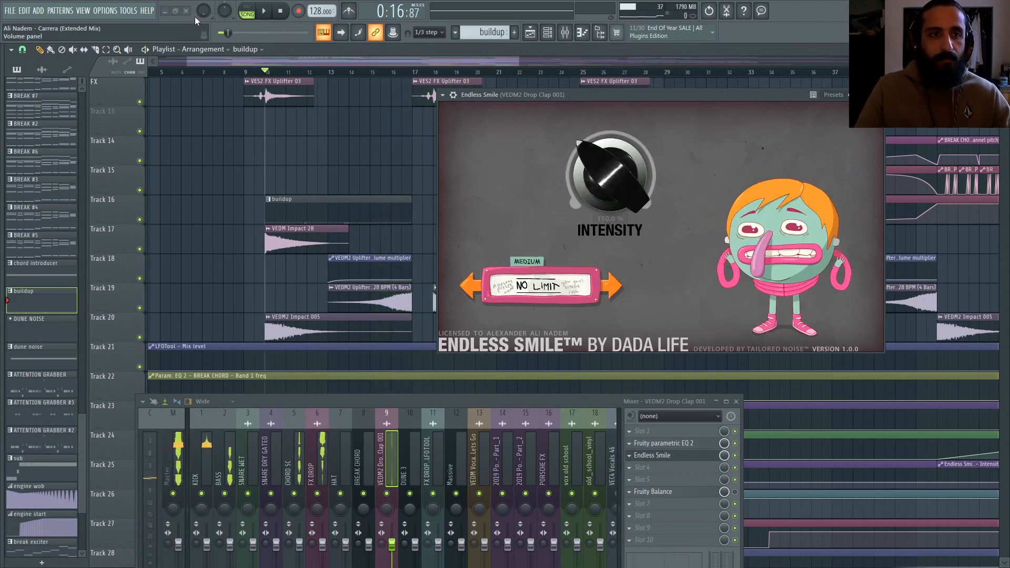
# Step: Reset the master volume knob and play the buildup again
pyautogui.rightClick(205, 11)
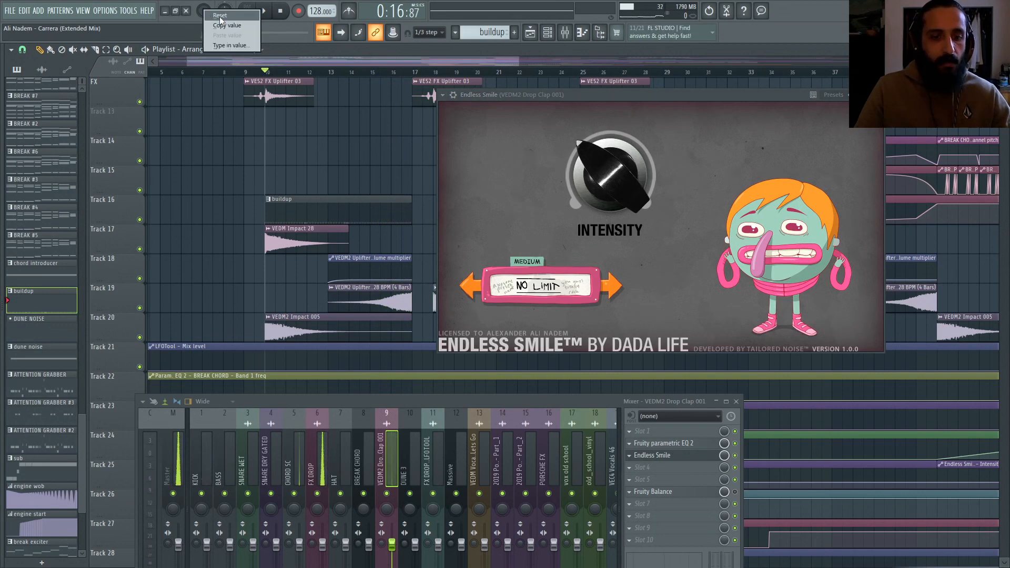
pyautogui.click(220, 18)
pyautogui.press('space')
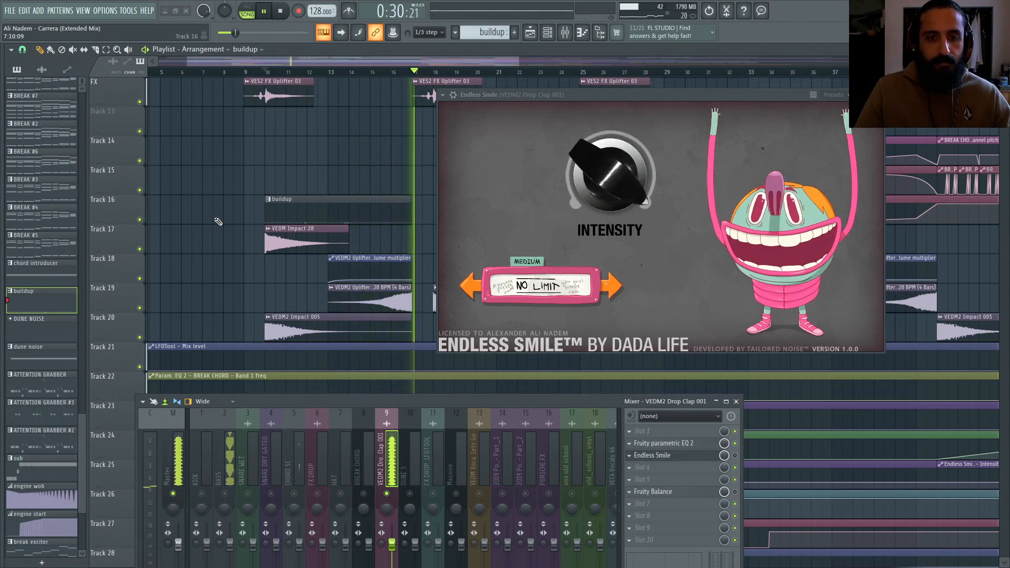
pyautogui.press('space')
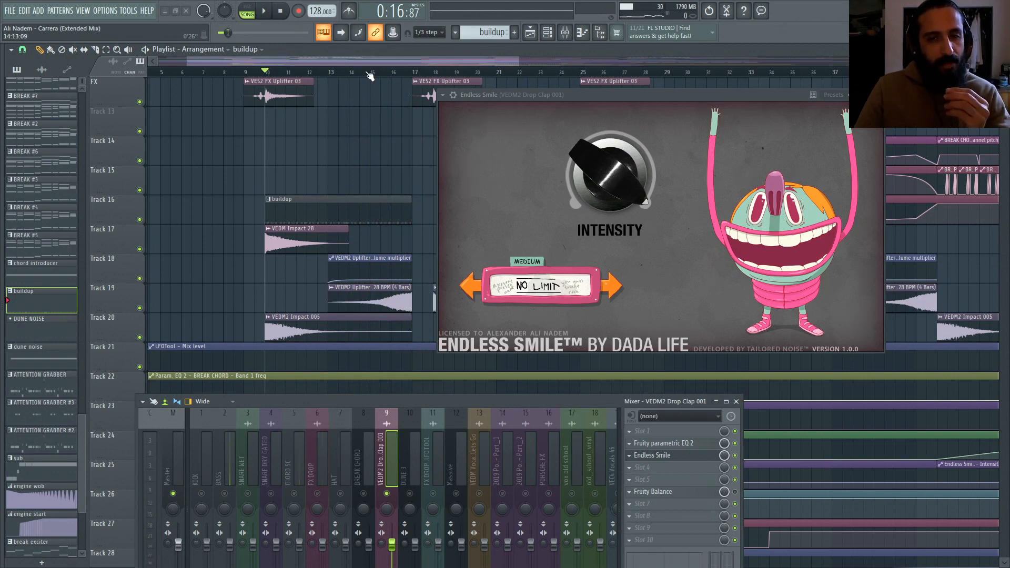
# Step: Play the buildup once more and stop it while watching the Endless Smile intensity knob
pyautogui.moveTo(604, 182)
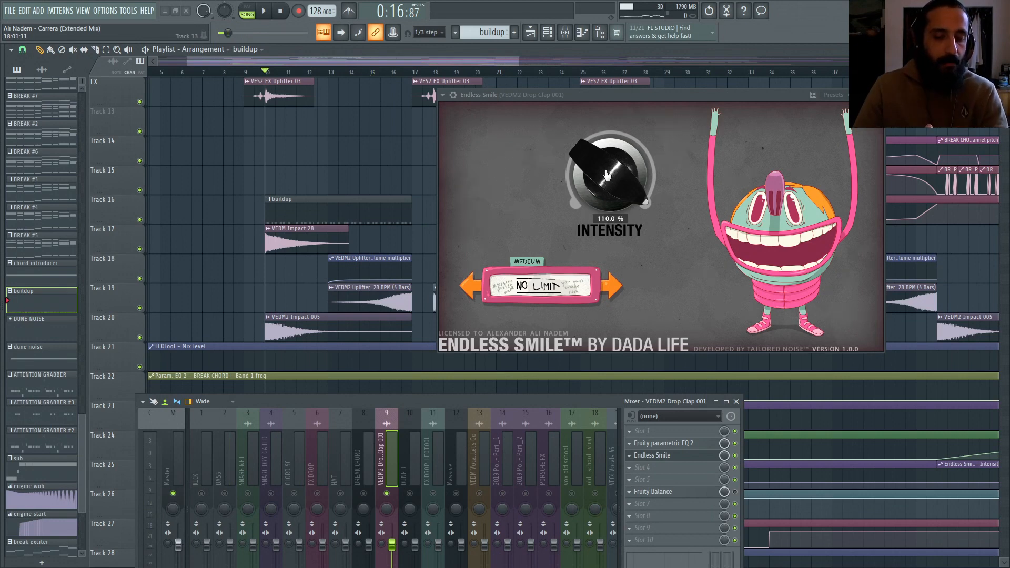
pyautogui.press('space')
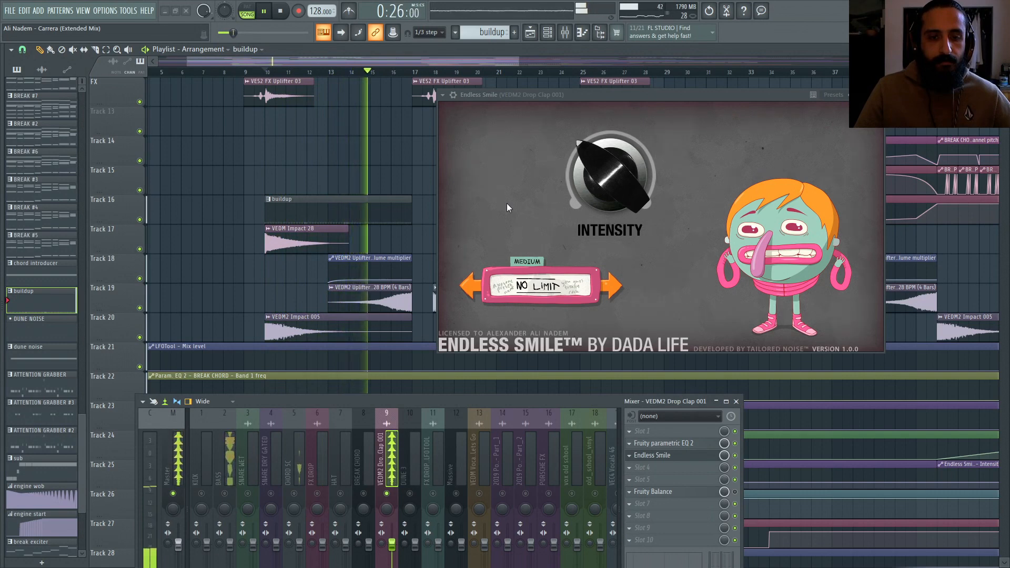
pyautogui.moveTo(581, 160)
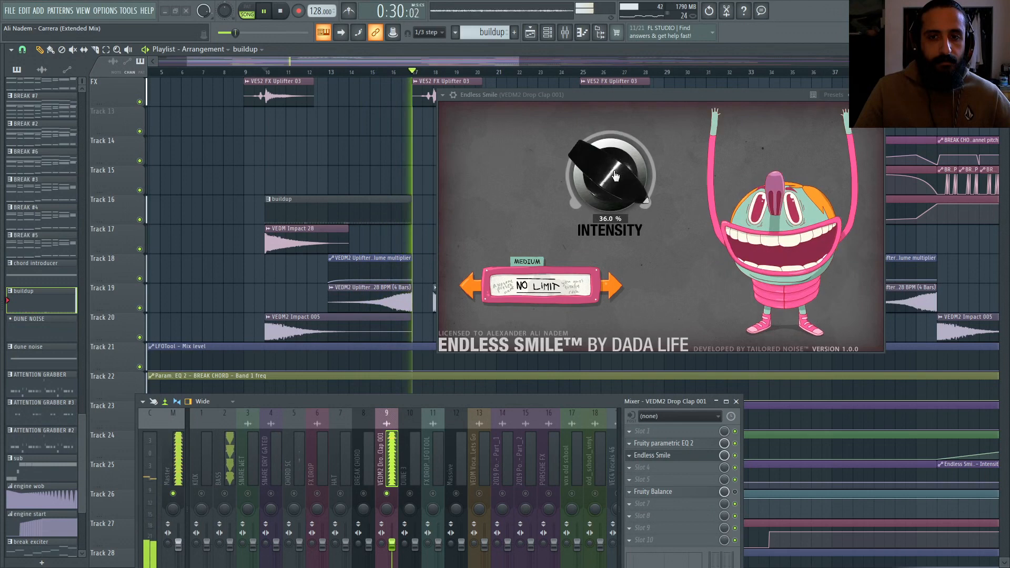
pyautogui.press('space')
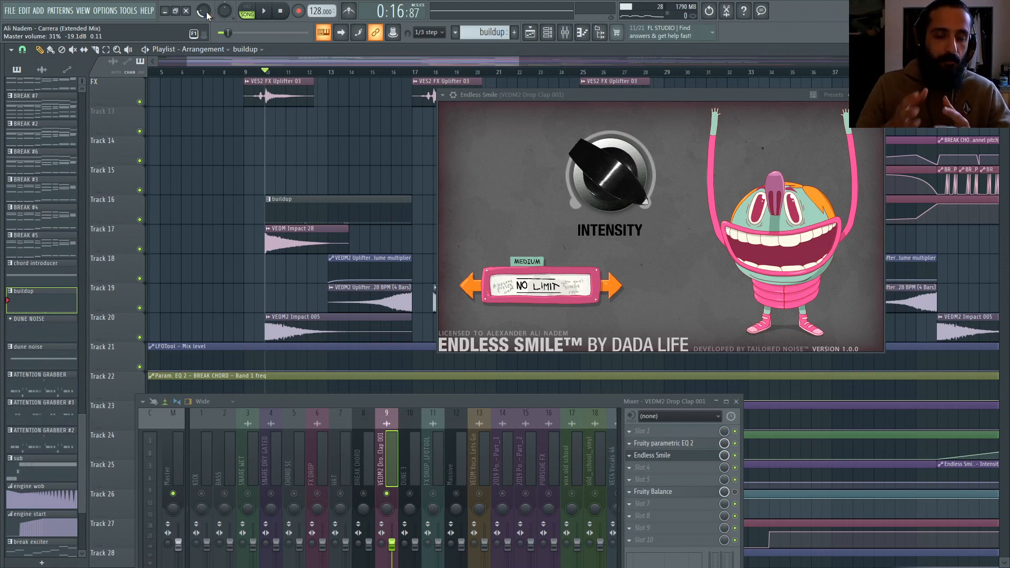
# Step: Cycle Endless Smile's length selector through its options, nudge the intensity knob, and close the plugin window
pyautogui.click(669, 457)
pyautogui.click(669, 457)
pyautogui.click(471, 287)
pyautogui.click(611, 287)
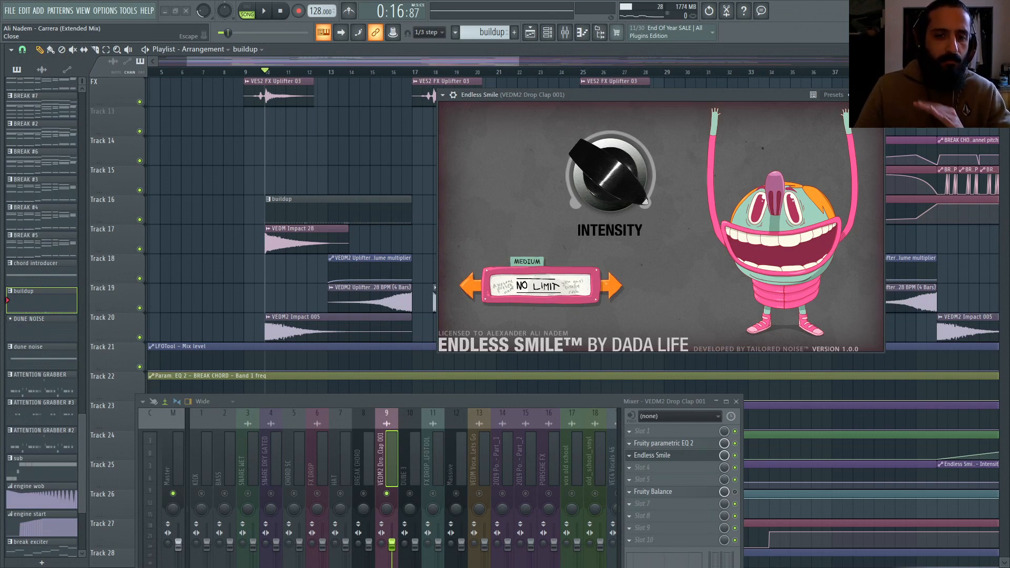
pyautogui.moveTo(620, 173)
pyautogui.mouseDown()
pyautogui.moveTo(616, 250)
pyautogui.moveTo(624, 173)
pyautogui.mouseUp()
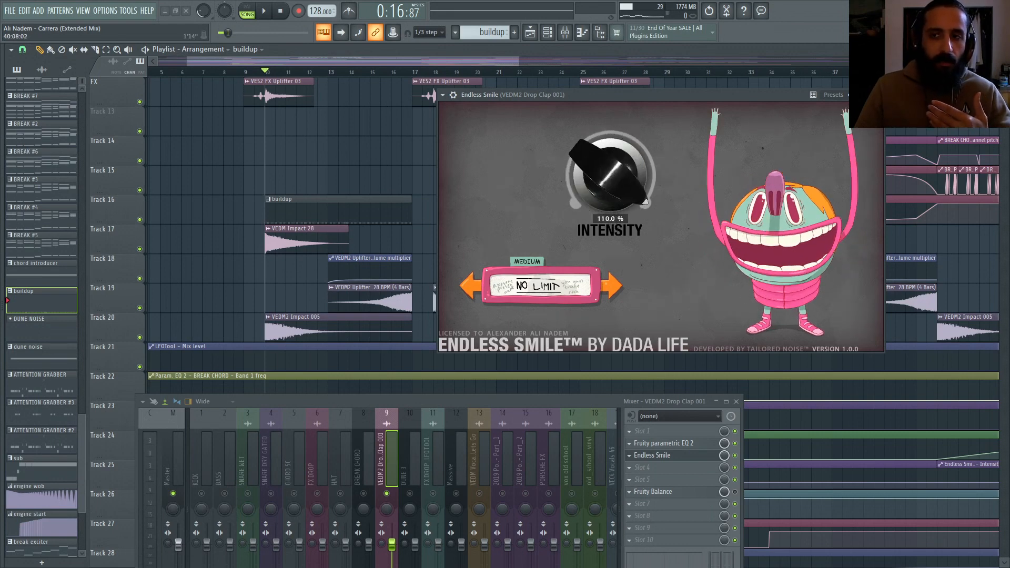
pyautogui.press('Escape')
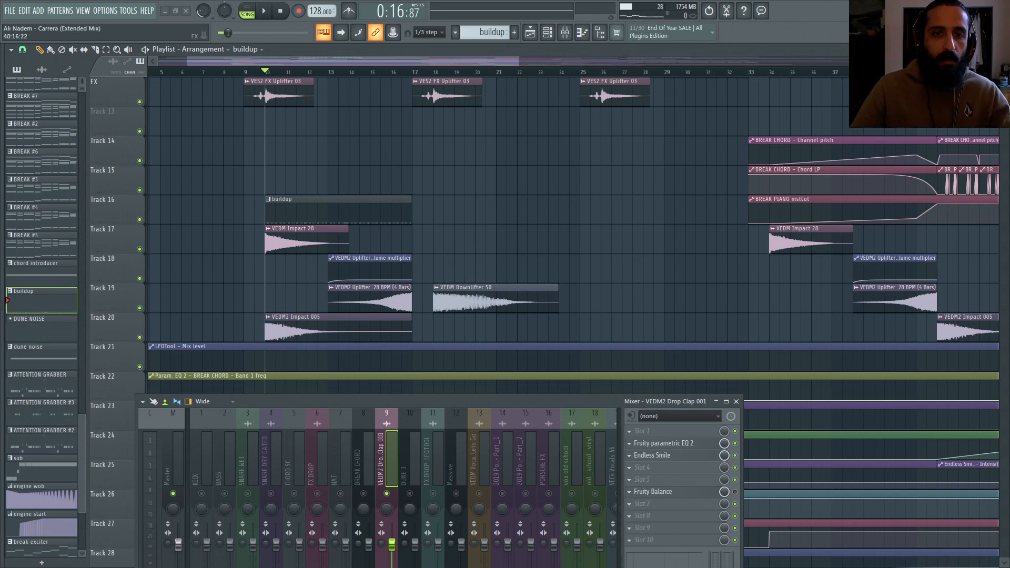
# Step: Place the playhead at the start of the buildup and open the buildup pattern in the piano roll
pyautogui.keyDown('ctrl'); pyautogui.moveTo(416, 76); pyautogui.dragTo(436, 76); pyautogui.keyUp('ctrl')
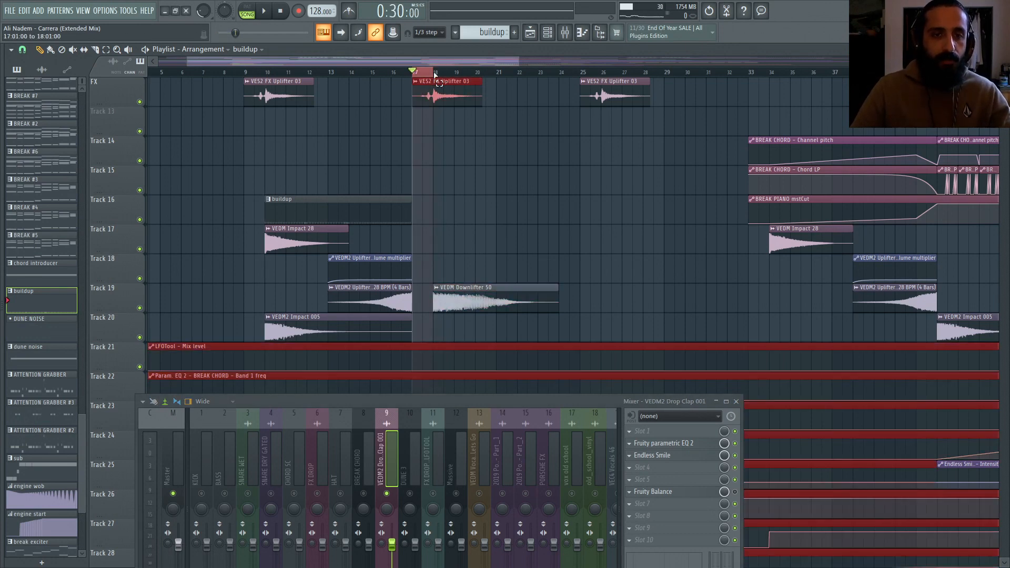
pyautogui.click(266, 74)
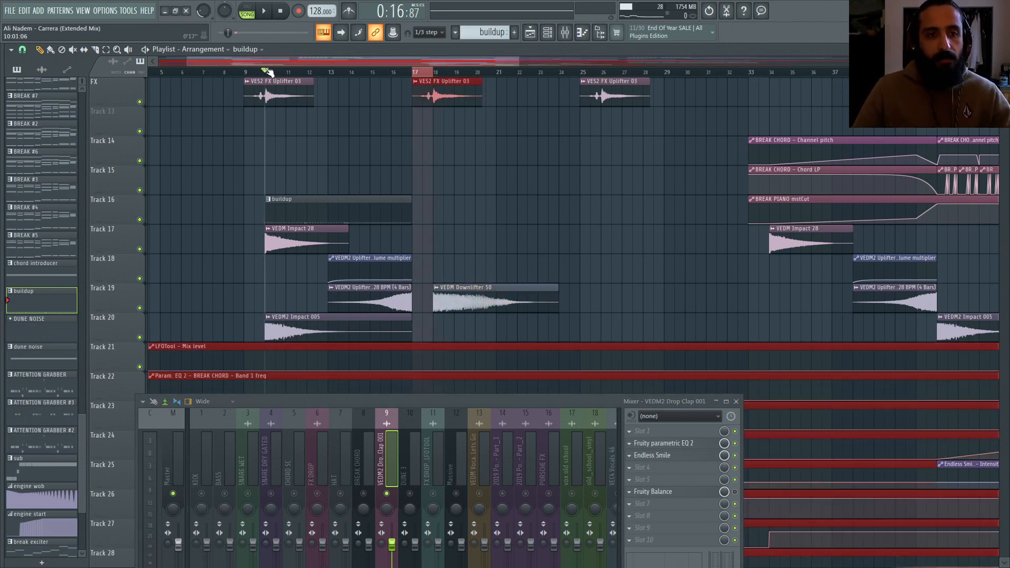
pyautogui.doubleClick(309, 212)
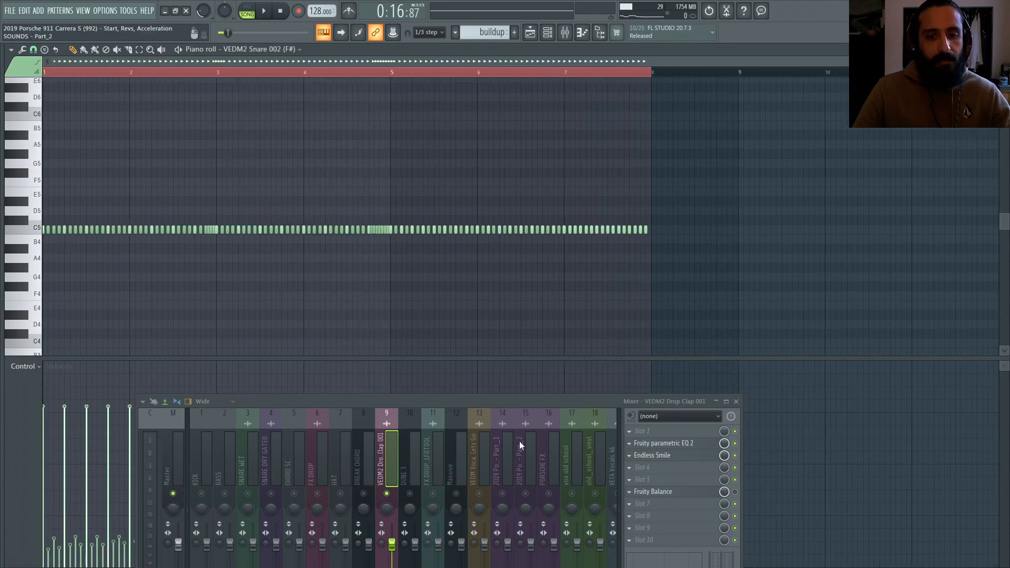
# Step: Inspect the snare roll's notes and velocities in the piano roll
pyautogui.moveTo(488, 402); pyautogui.dragTo(1009, 418)
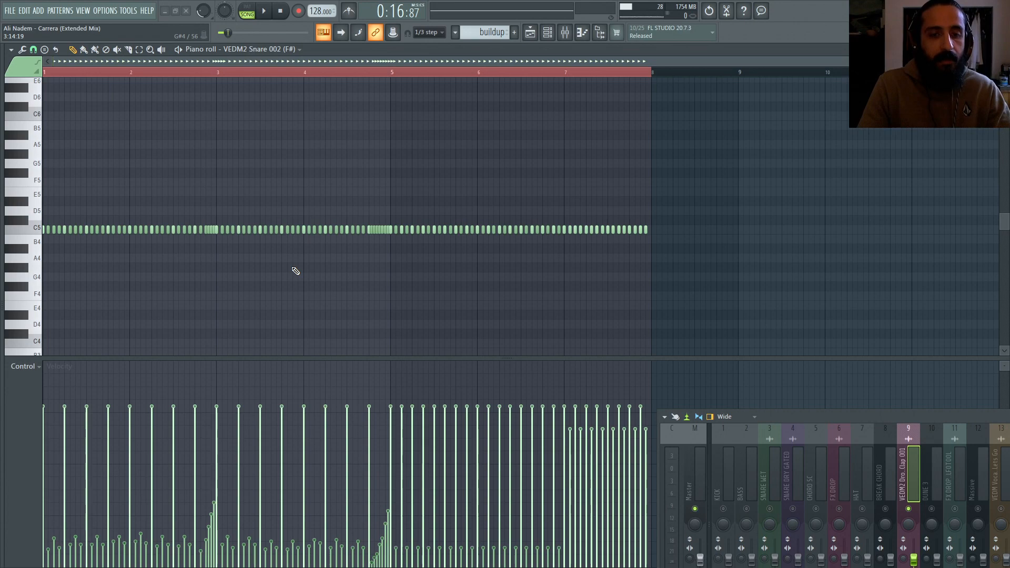
pyautogui.scroll(3, 87, 284)
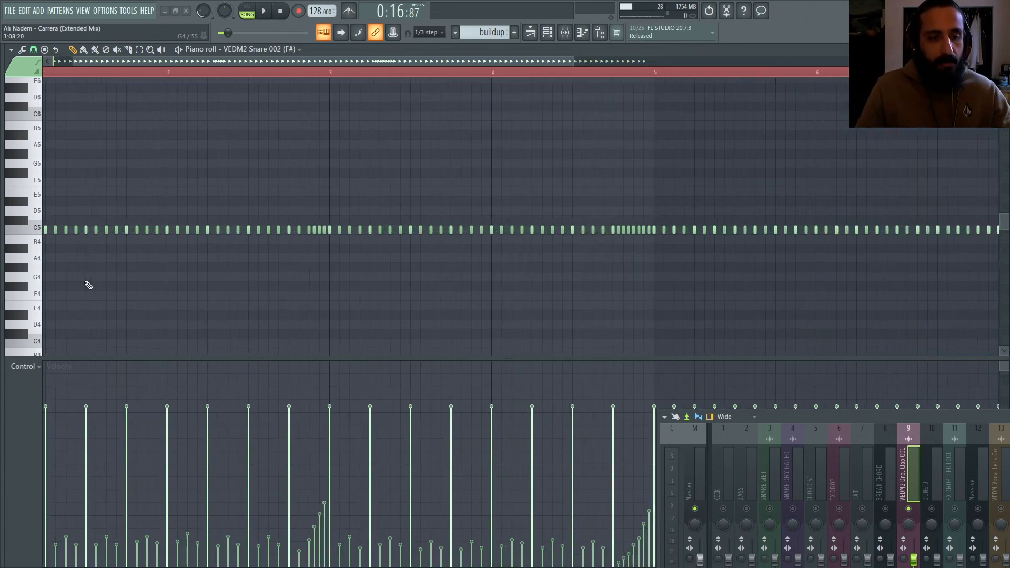
pyautogui.moveTo(250, 62); pyautogui.dragTo(188, 64)
pyautogui.scroll(-2, 188, 268)
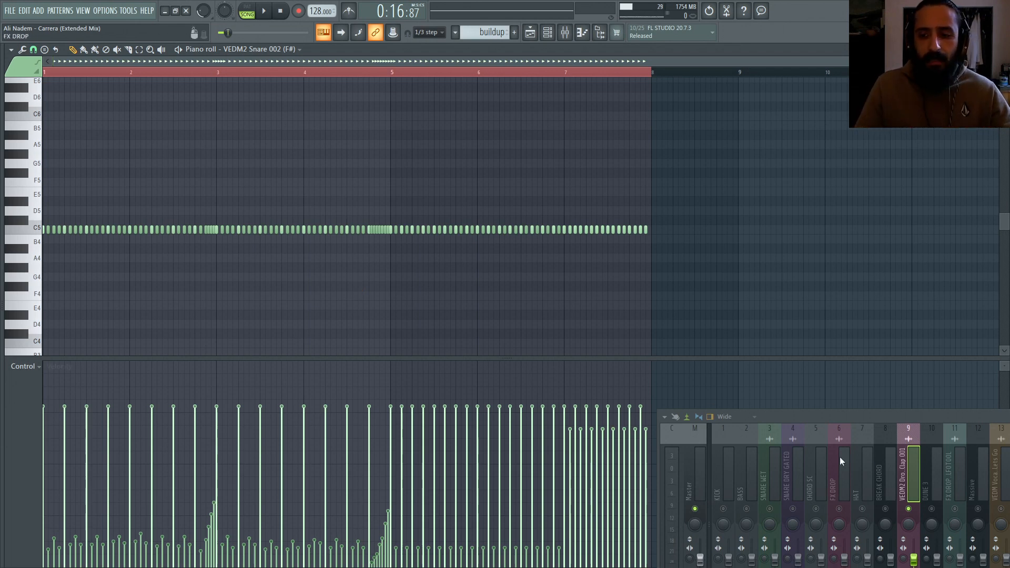
pyautogui.rightClick(909, 509)
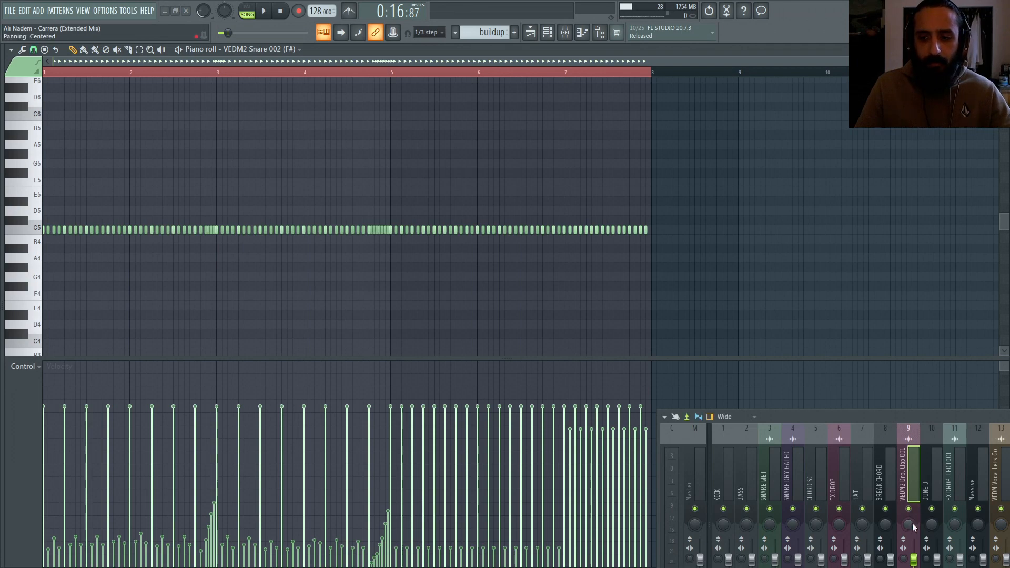
pyautogui.rightClick(909, 509)
pyautogui.moveTo(870, 418); pyautogui.dragTo(367, 309)
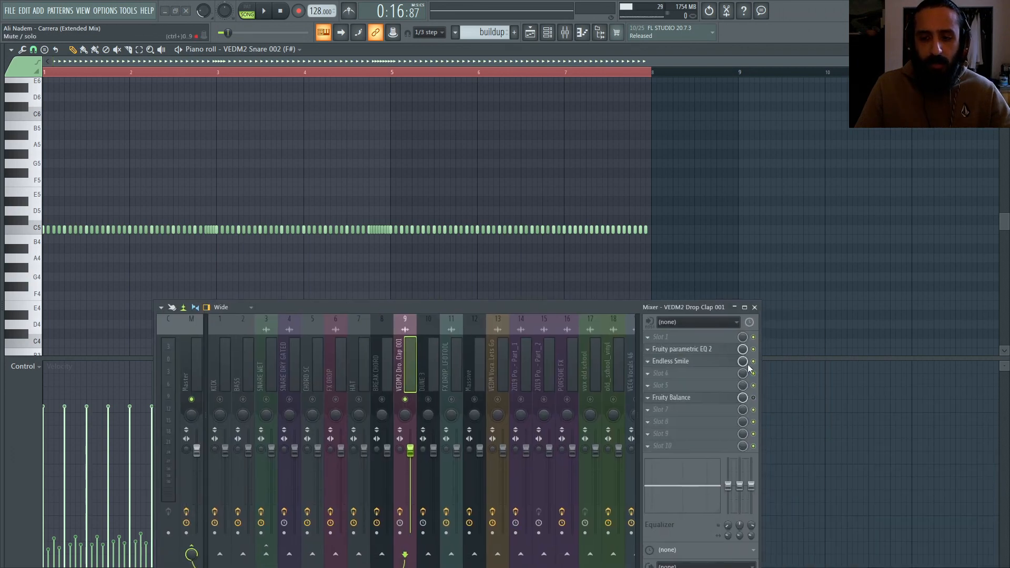
pyautogui.moveTo(630, 310); pyautogui.dragTo(965, 348)
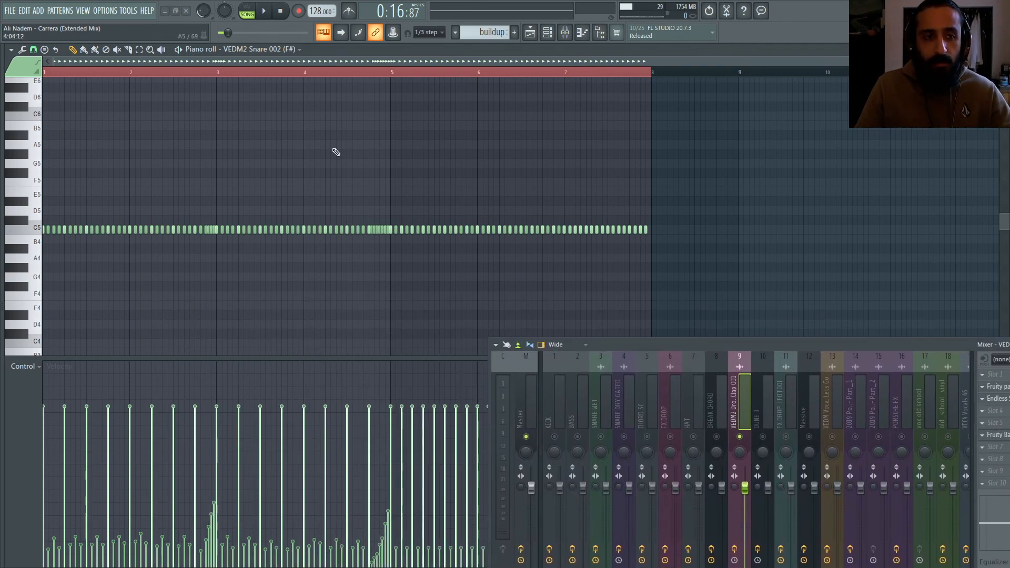
# Step: Switch to pattern mode and play the snare roll pattern
pyautogui.rightClick(204, 11)
pyautogui.click(210, 14)
pyautogui.click(251, 9)
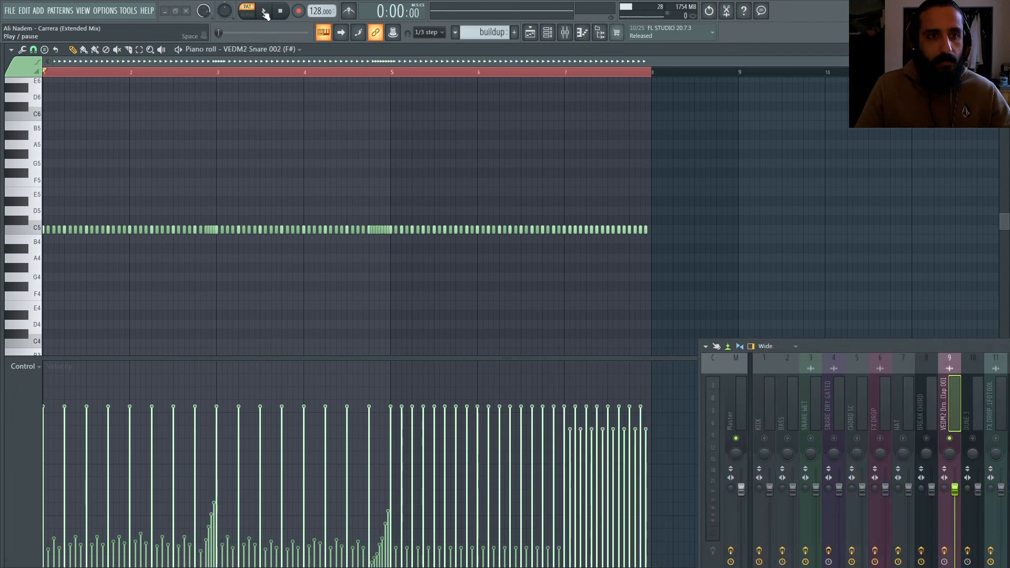
pyautogui.click(264, 11)
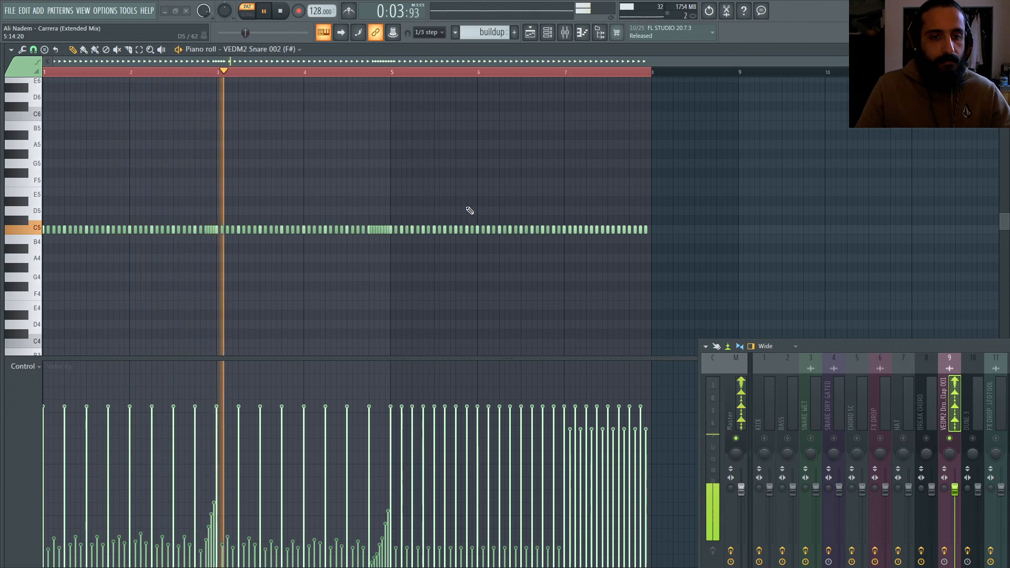
pyautogui.moveTo(775, 349); pyautogui.dragTo(838, 356)
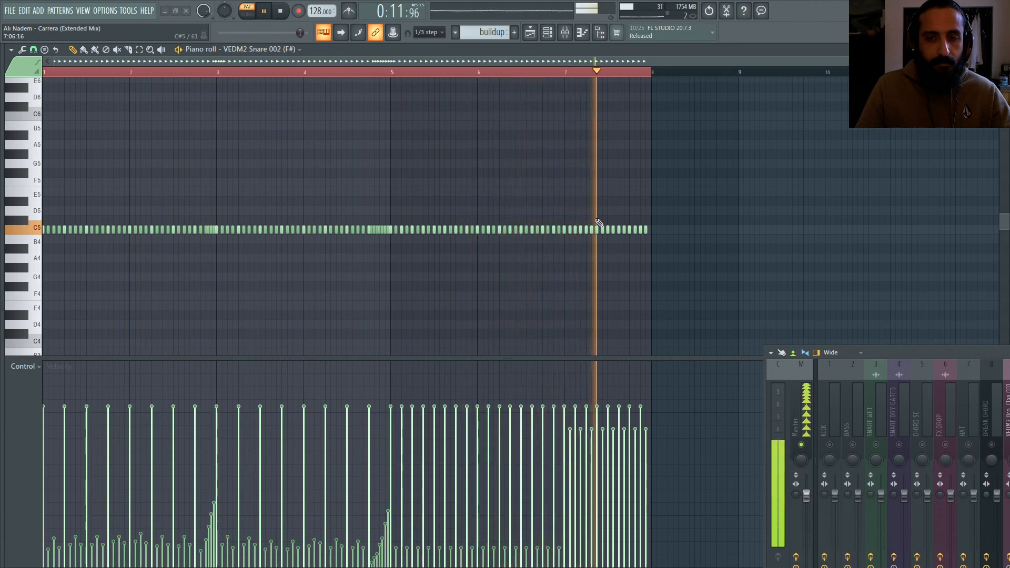
pyautogui.press('space')
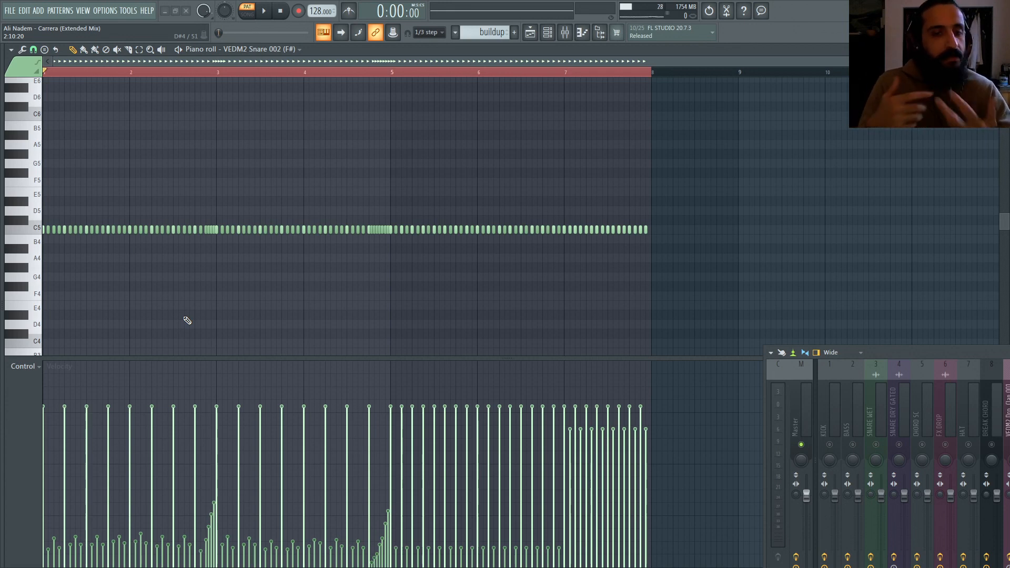
# Step: Open the VEDM2 Snare 002 channel's settings from the channel rack and reposition the window
pyautogui.press('space')
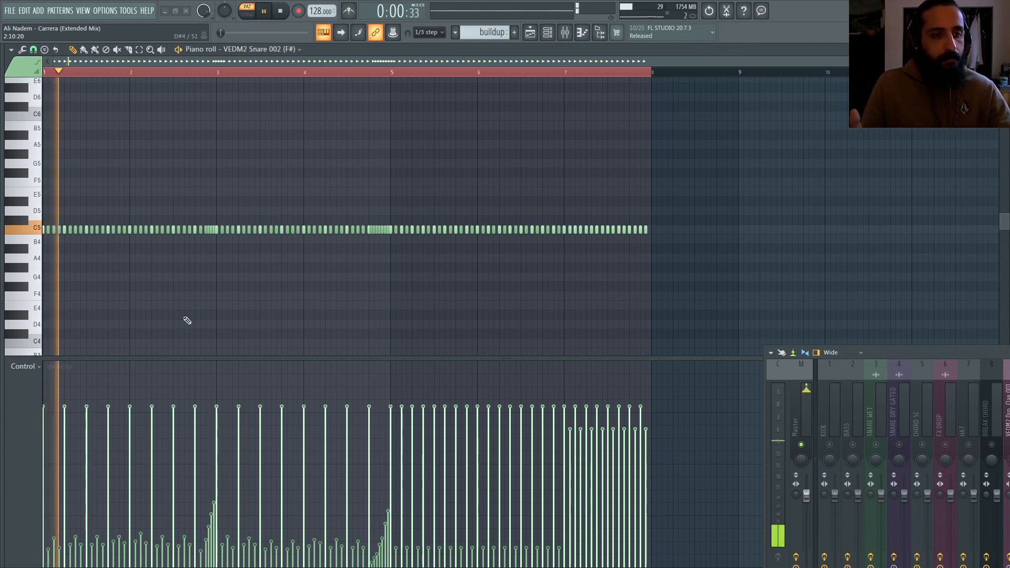
pyautogui.press('space')
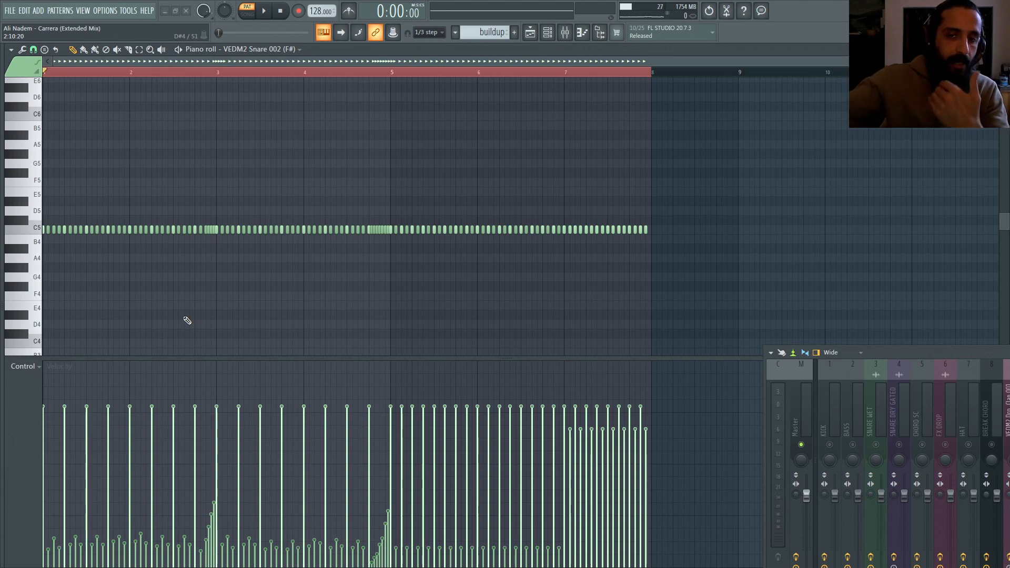
pyautogui.press('F6')
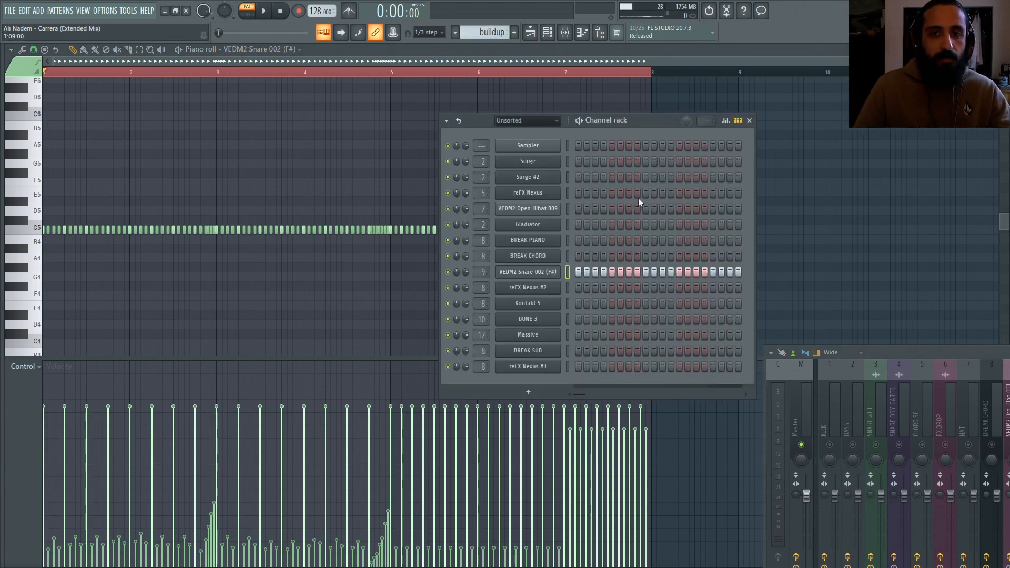
pyautogui.click(549, 273)
pyautogui.click(141, 165)
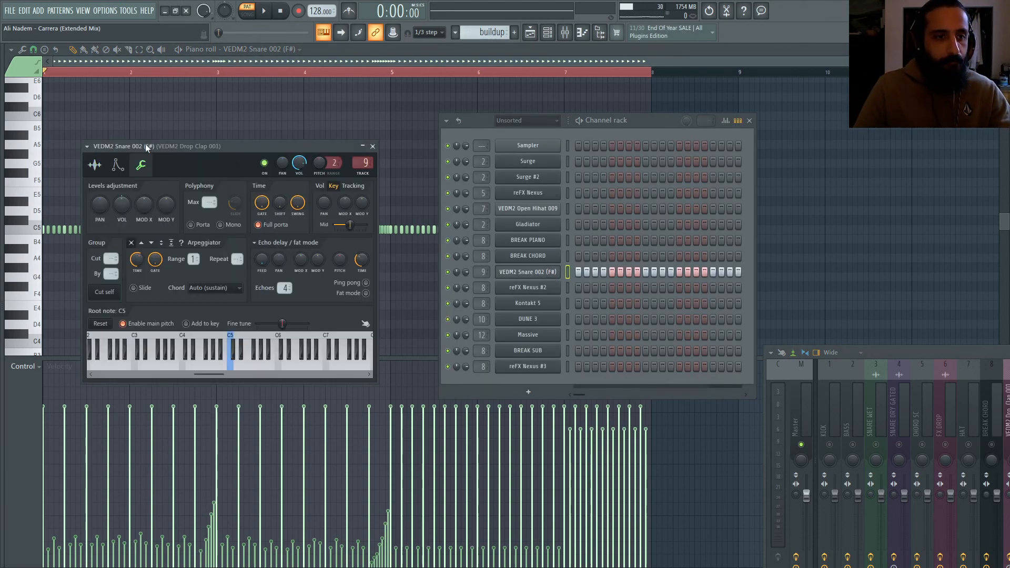
pyautogui.moveTo(158, 146); pyautogui.dragTo(277, 136)
# Step: Play the pattern and adjust the snare channel's Cut group setting
pyautogui.press('space')
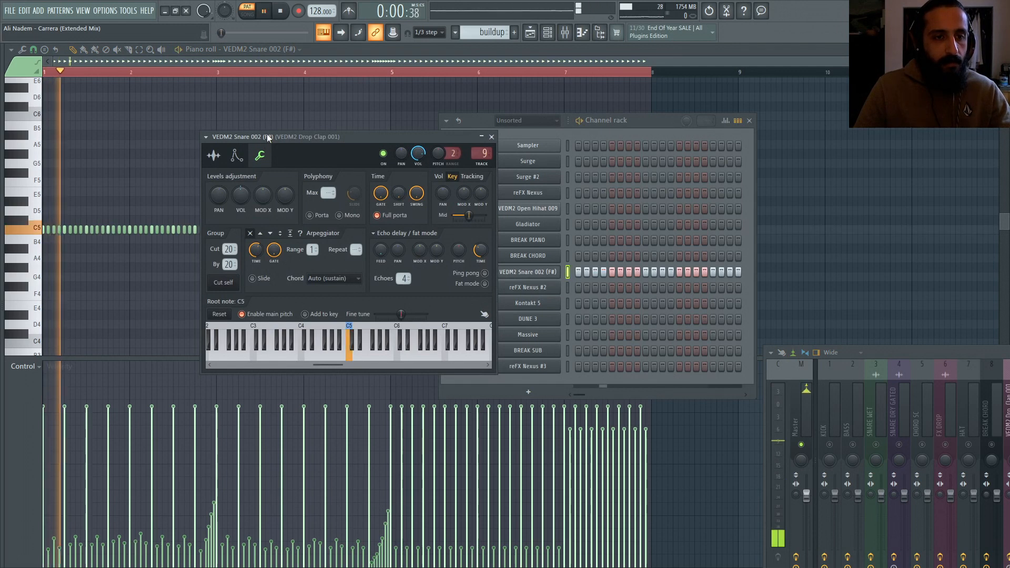
pyautogui.press('space')
pyautogui.moveTo(229, 249)
pyautogui.mouseDown()
pyautogui.moveTo(230, 287)
pyautogui.moveTo(230, 268)
pyautogui.mouseUp()
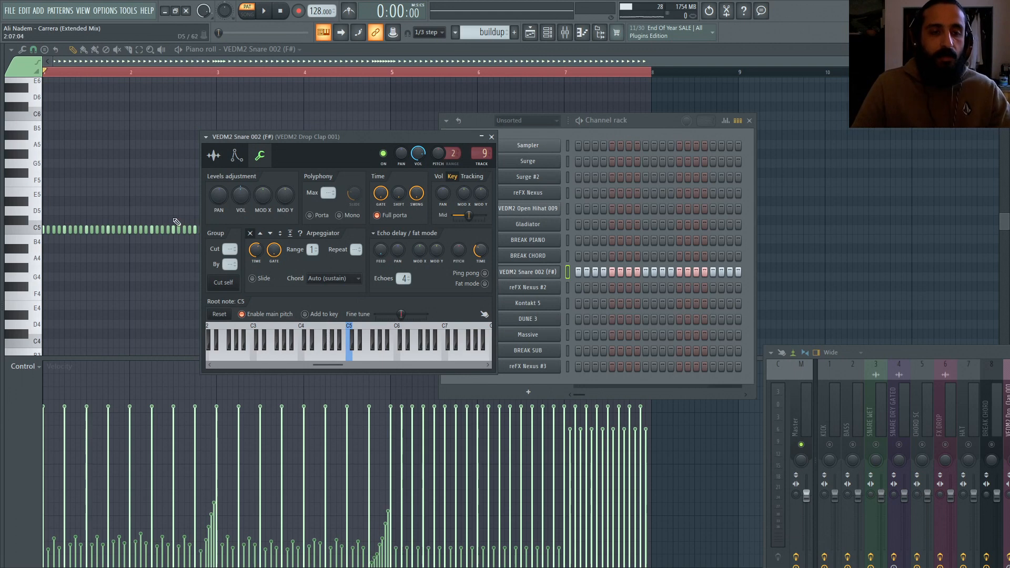
pyautogui.click(376, 63)
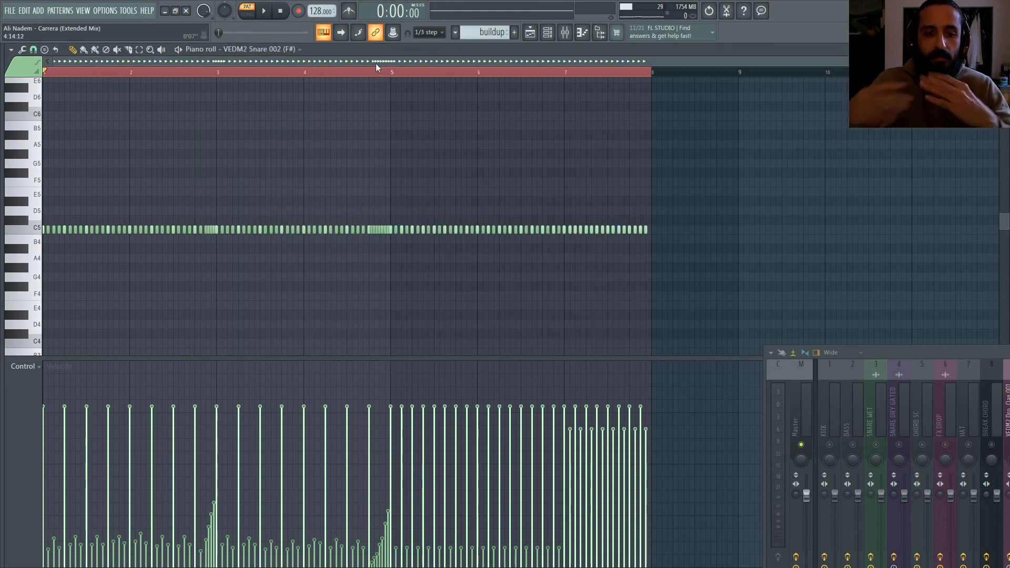
# Step: Play the snare roll from the middle of bar 4
pyautogui.click(363, 73)
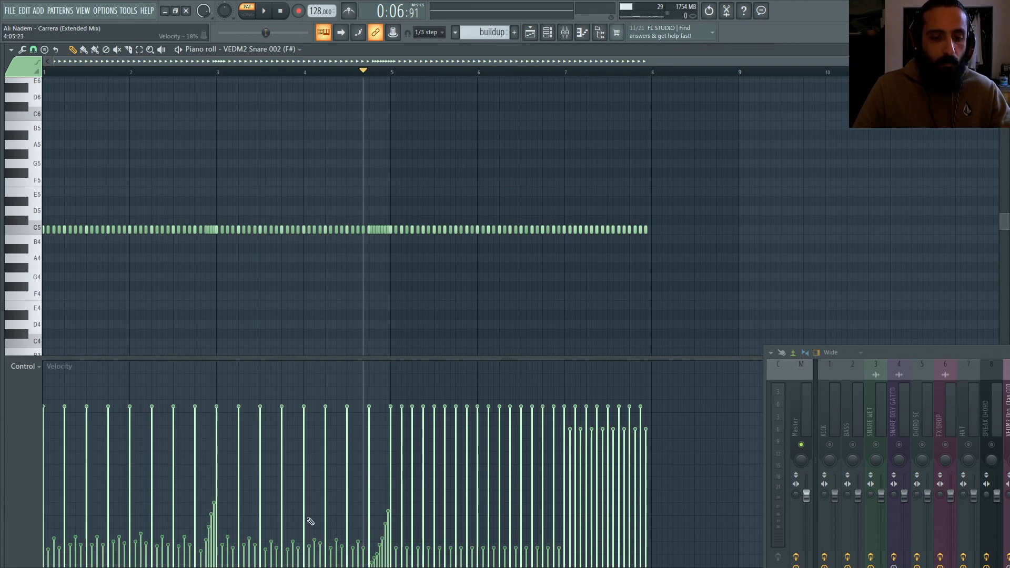
pyautogui.press('space')
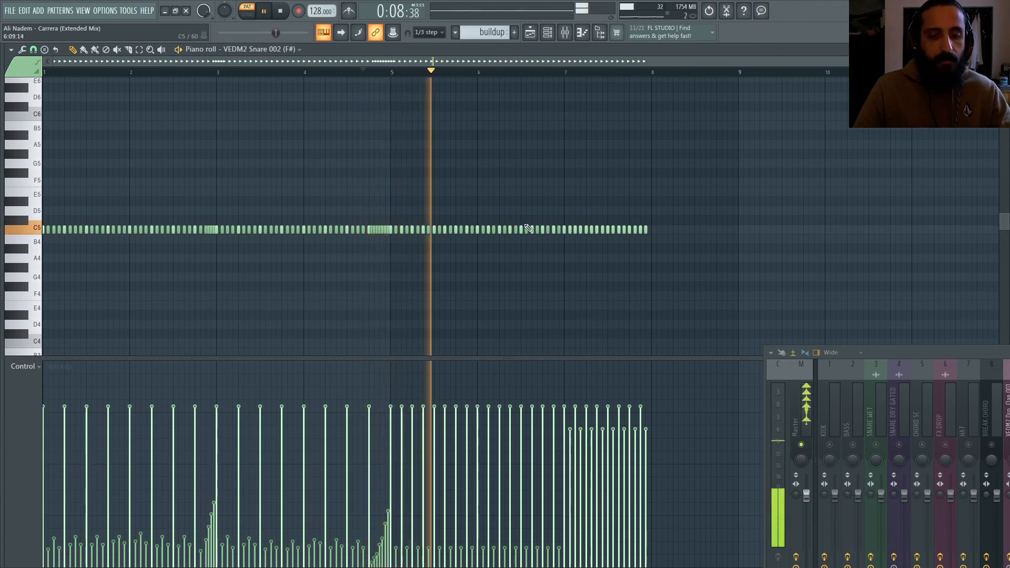
pyautogui.press('space')
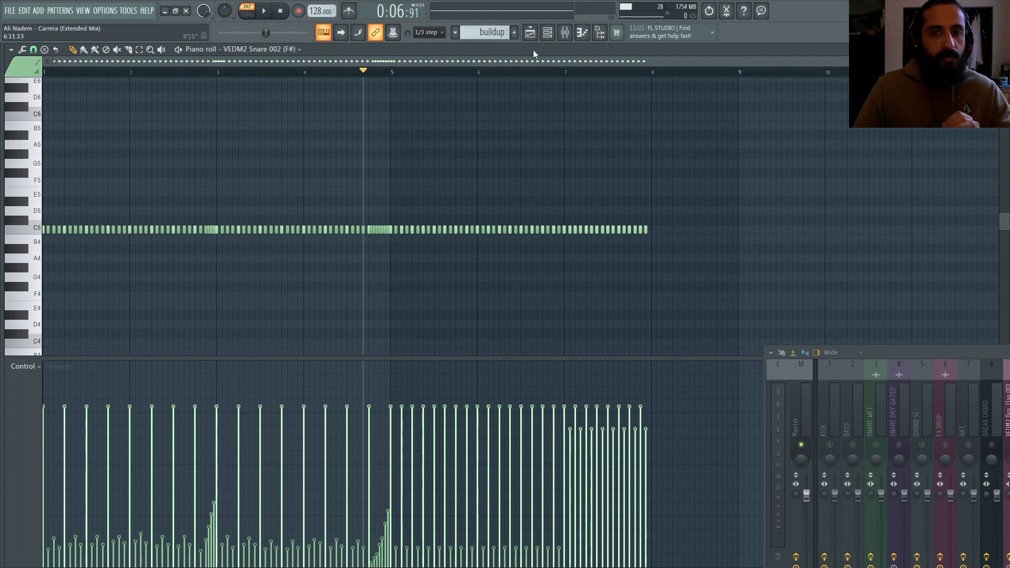
# Step: Switch the piano roll's event lane to note fine pitch, then back to velocity
pyautogui.click(531, 33)
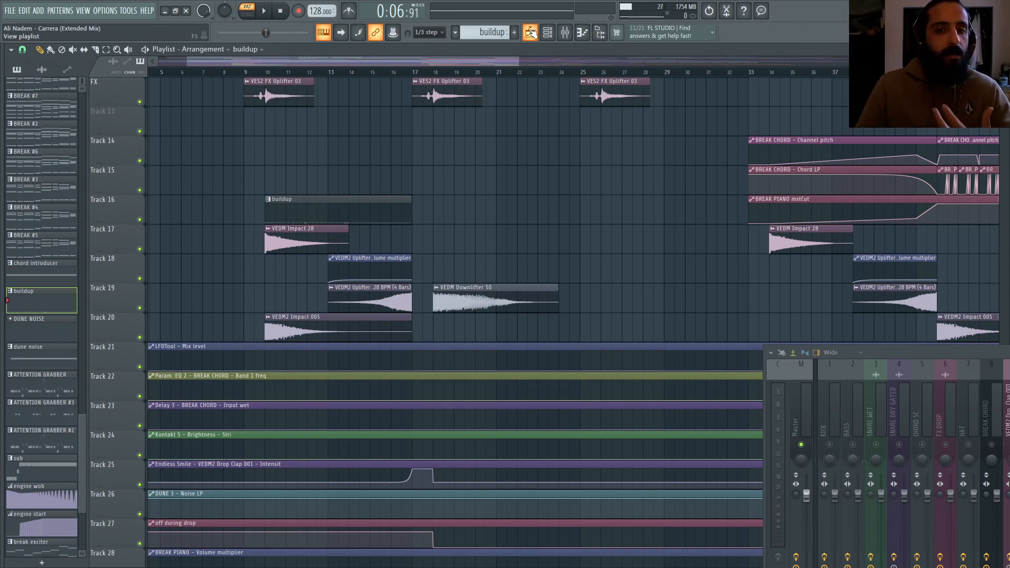
pyautogui.click(531, 32)
pyautogui.click(24, 425)
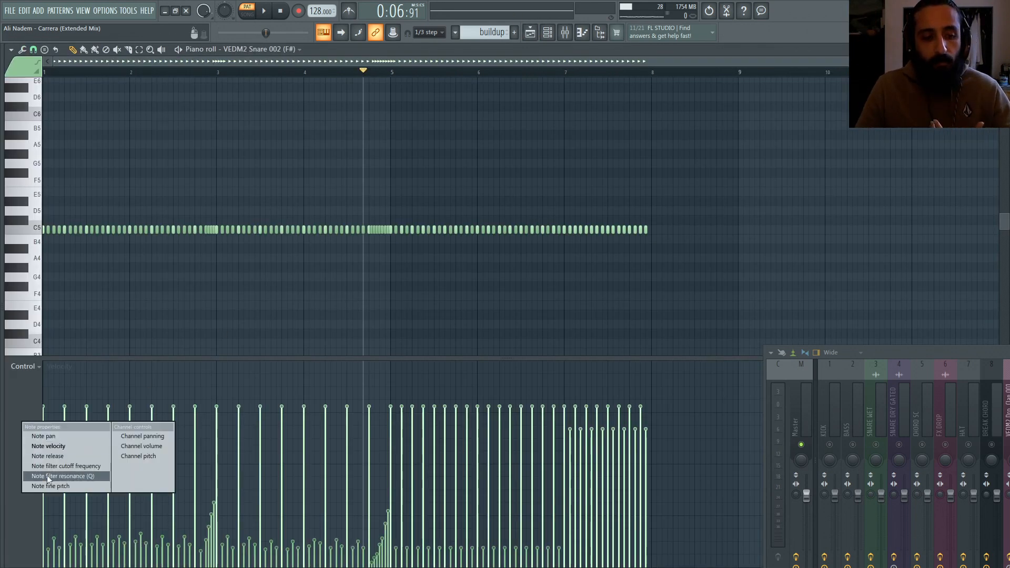
pyautogui.click(50, 487)
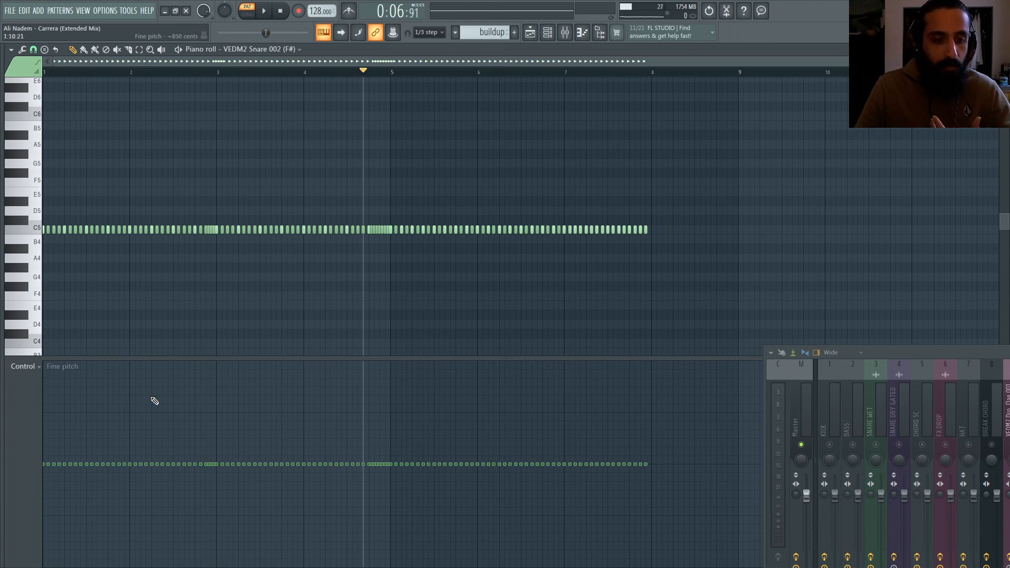
pyautogui.click(23, 383)
pyautogui.click(50, 425)
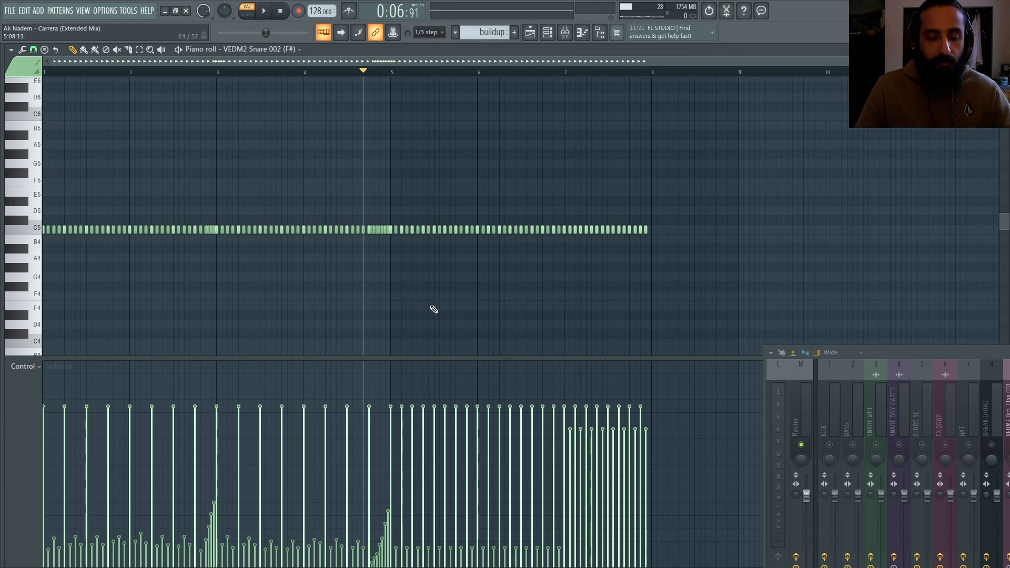
# Step: Return to the playlist and place the playhead at the start of the buildup
pyautogui.click(531, 32)
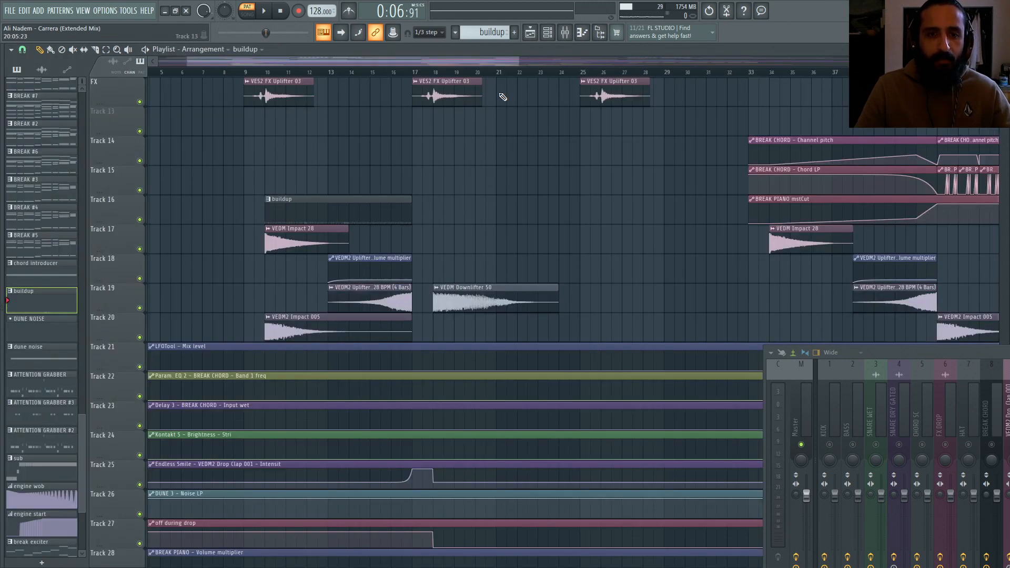
pyautogui.click(270, 73)
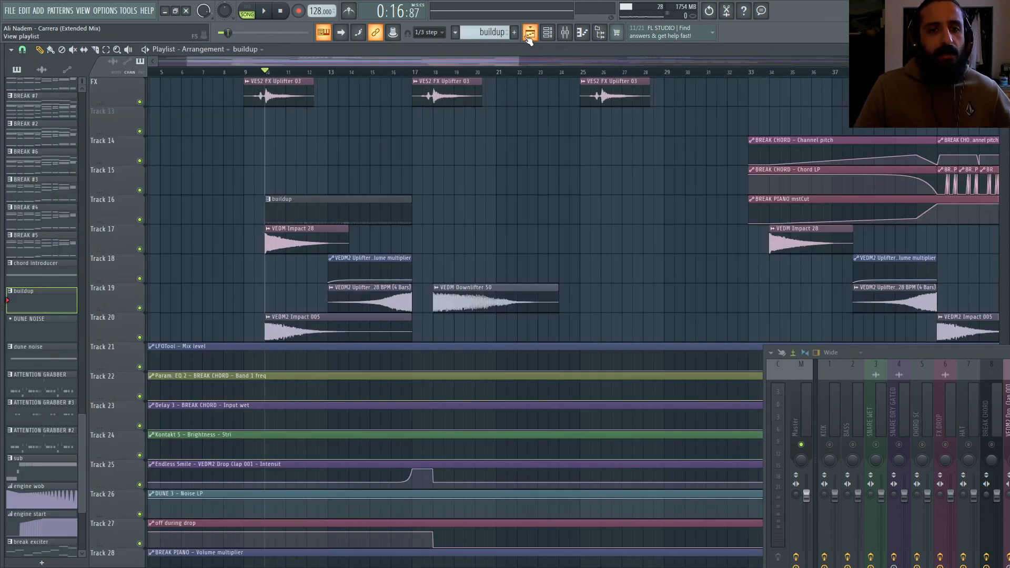
# Step: Highlight the buildup section's span in the playlist timeline, then return the playhead to its start
pyautogui.scroll(4, 440, 105)
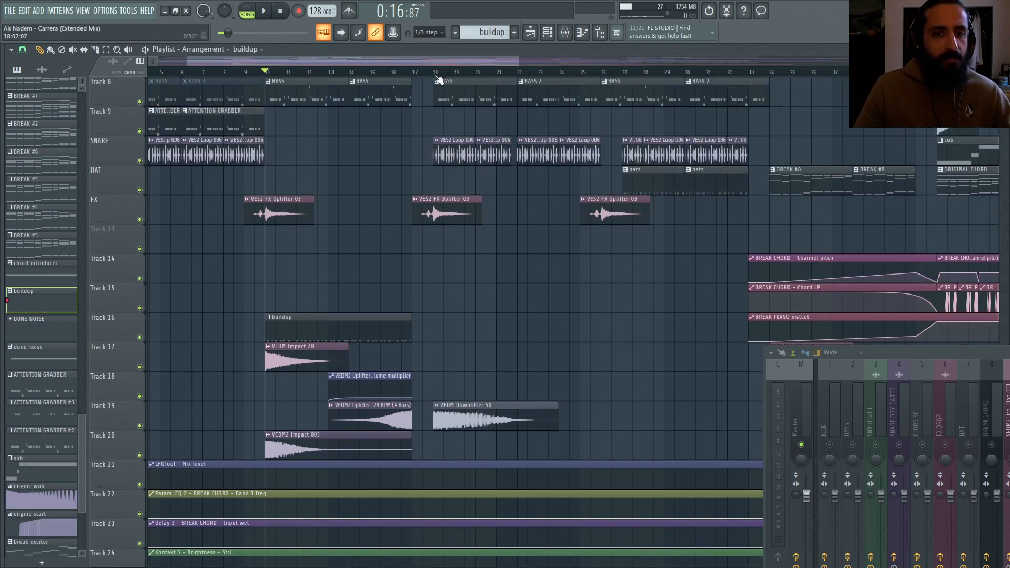
pyautogui.moveTo(439, 73); pyautogui.dragTo(265, 74)
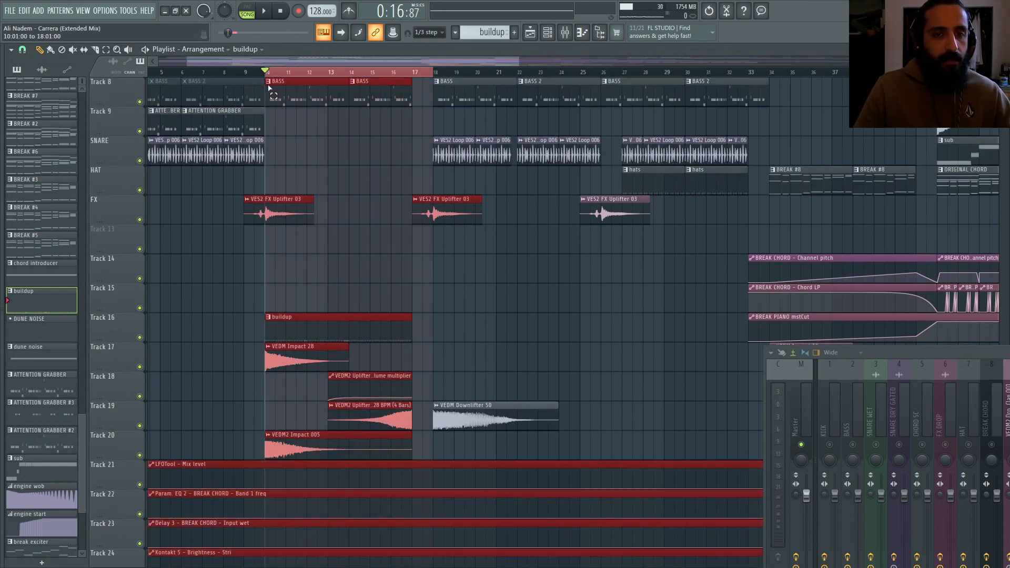
pyautogui.click(437, 73)
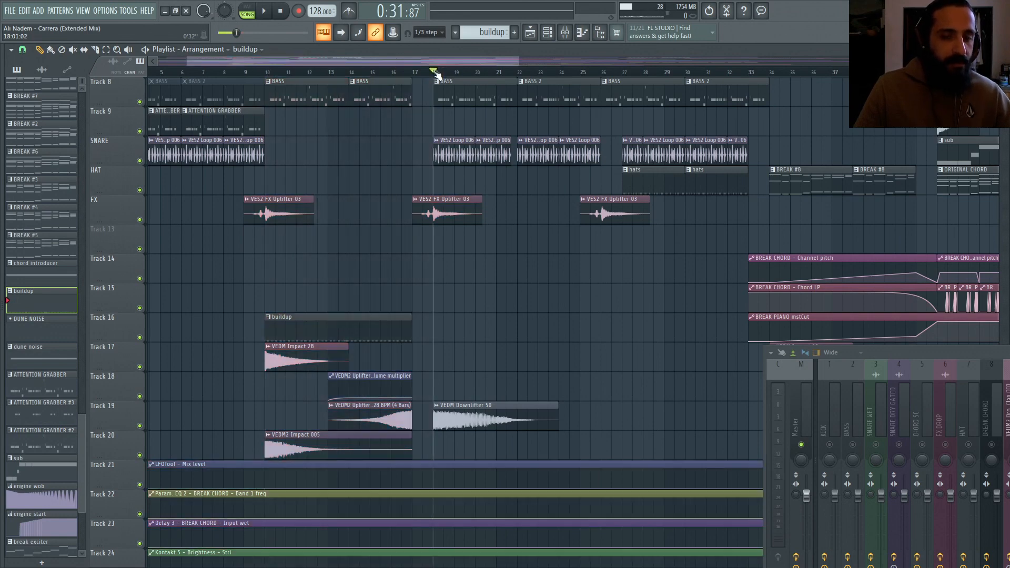
pyautogui.moveTo(437, 72); pyautogui.dragTo(270, 72)
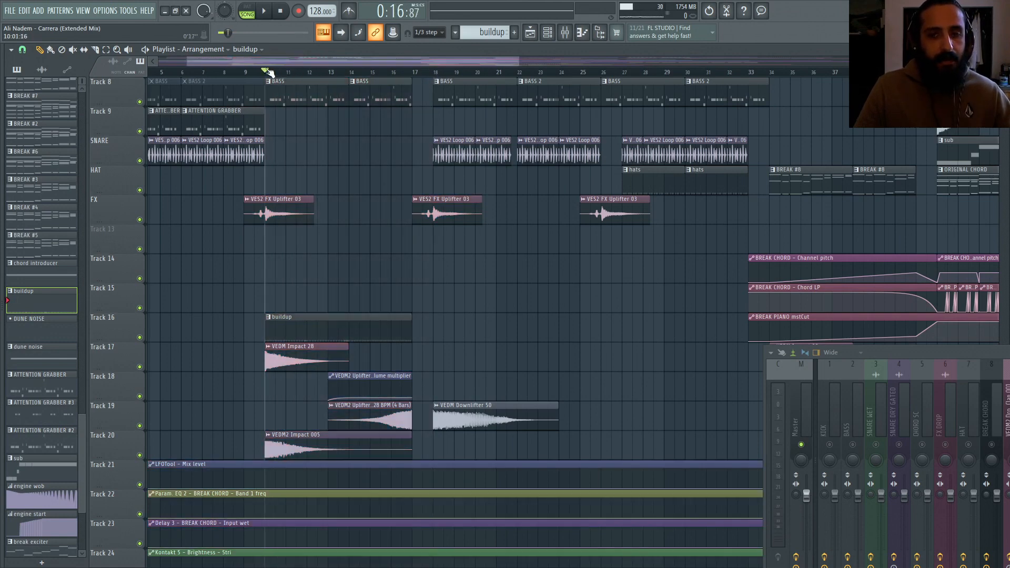
# Step: Open the buildup pattern's snare roll in the piano roll and zoom out to view the whole roll
pyautogui.moveTo(877, 356); pyautogui.dragTo(566, 251)
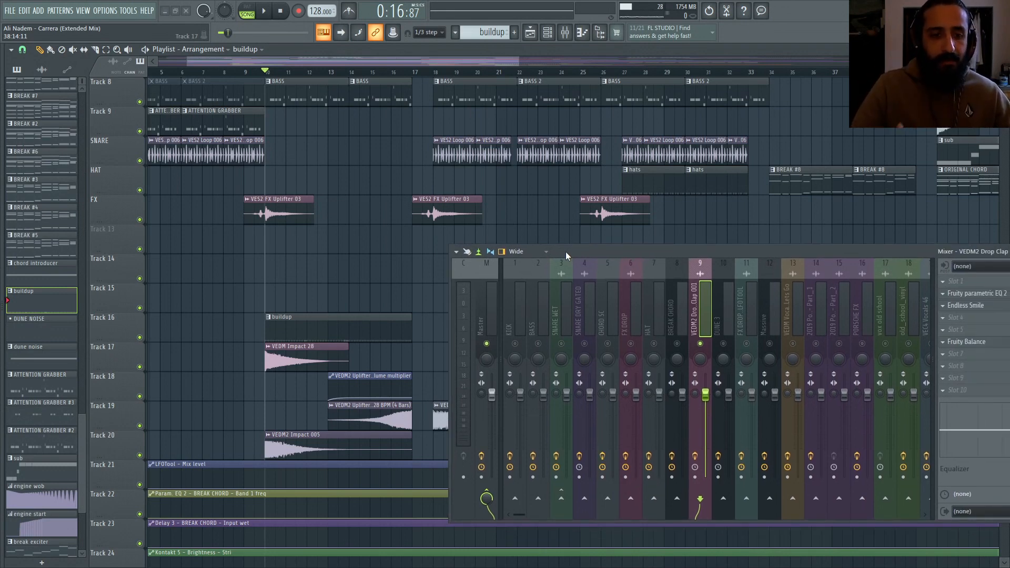
pyautogui.doubleClick(357, 335)
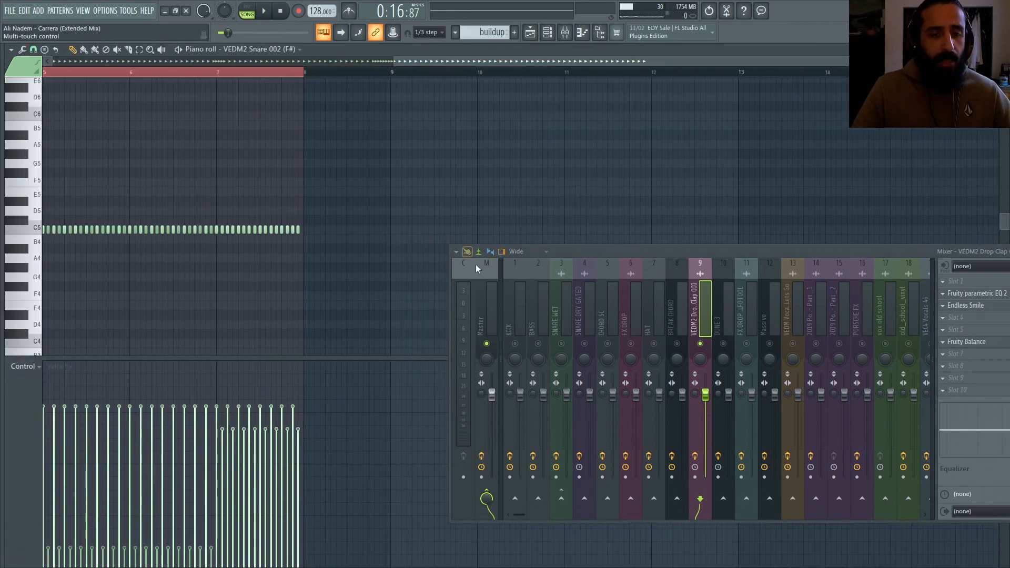
pyautogui.moveTo(422, 61); pyautogui.dragTo(120, 67)
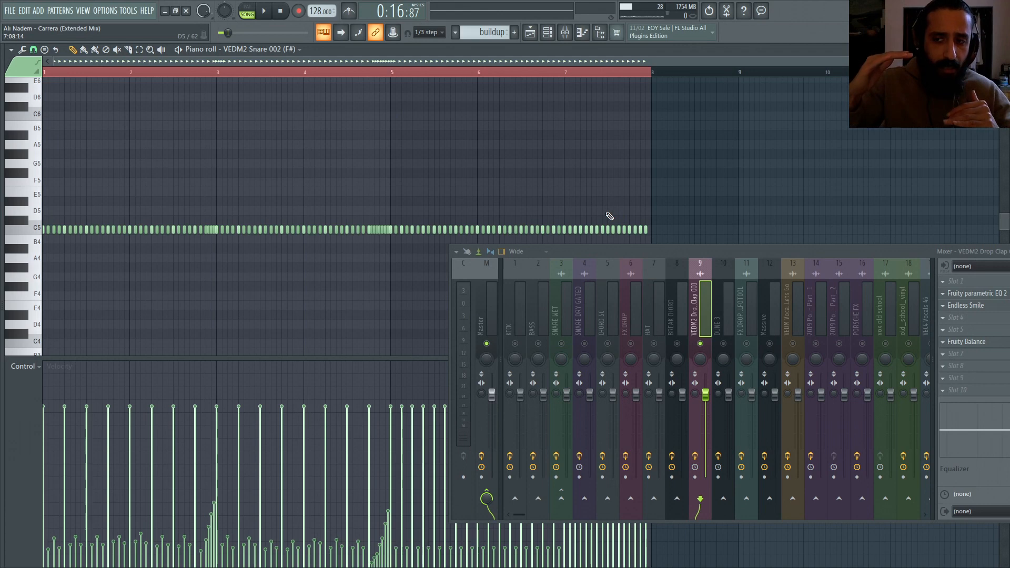
# Step: Open the Endless Smile effect on the VEDM2 Drop Clap 001 mixer track to inspect it, then close it and the mixer
pyautogui.click(966, 305)
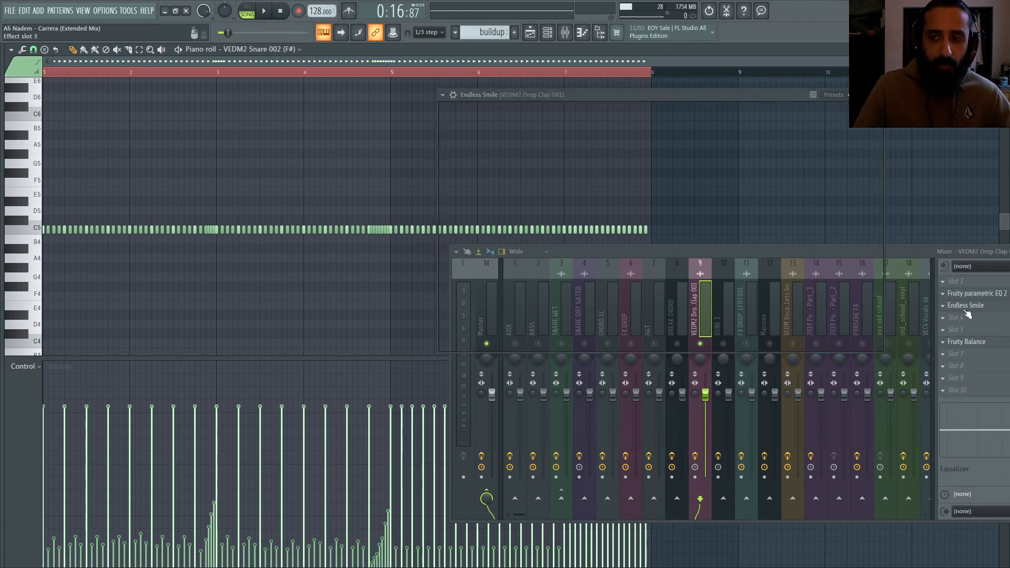
pyautogui.moveTo(690, 96); pyautogui.dragTo(361, 92)
pyautogui.moveTo(666, 248); pyautogui.dragTo(390, 324)
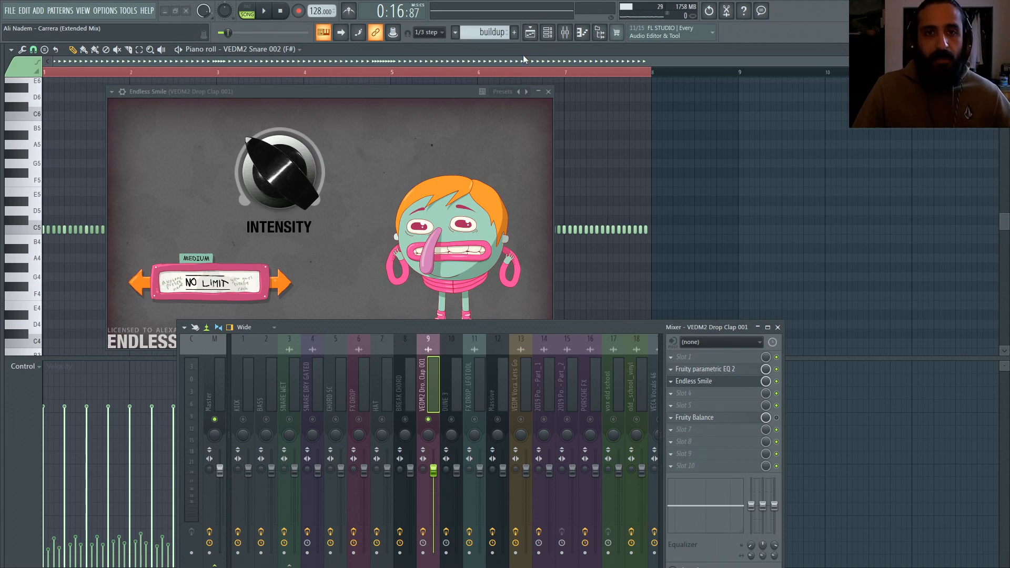
pyautogui.click(549, 93)
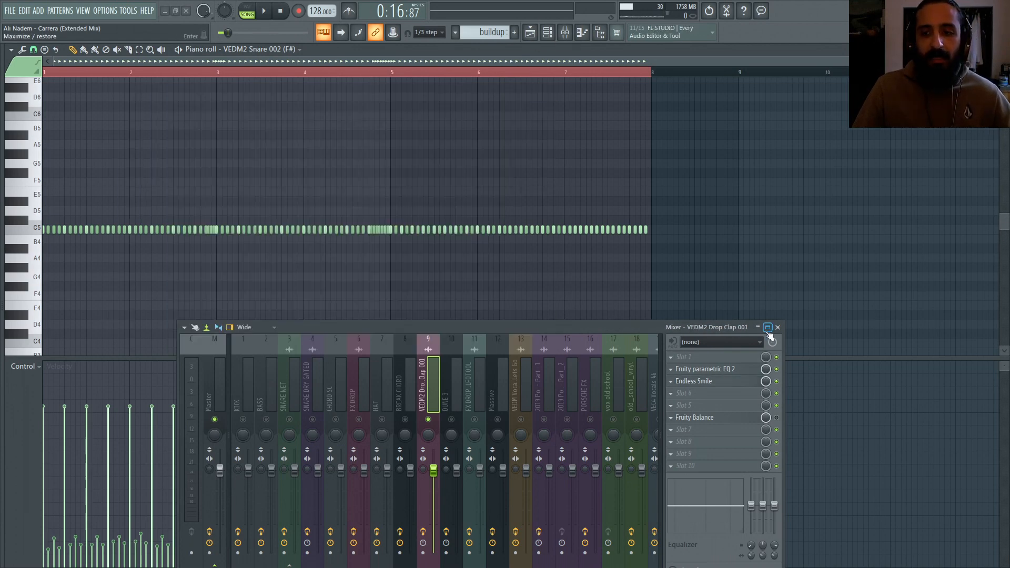
pyautogui.click(778, 327)
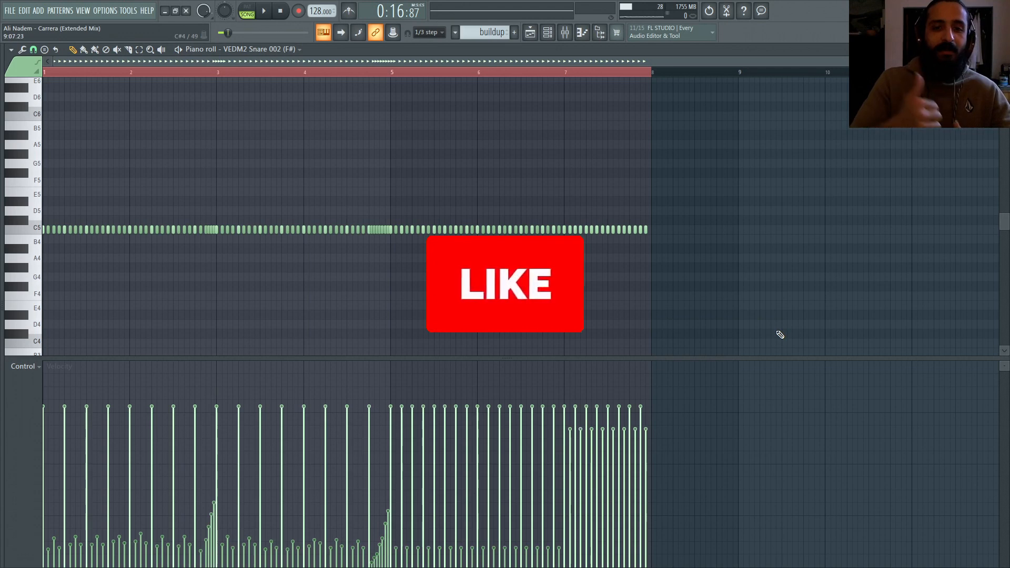